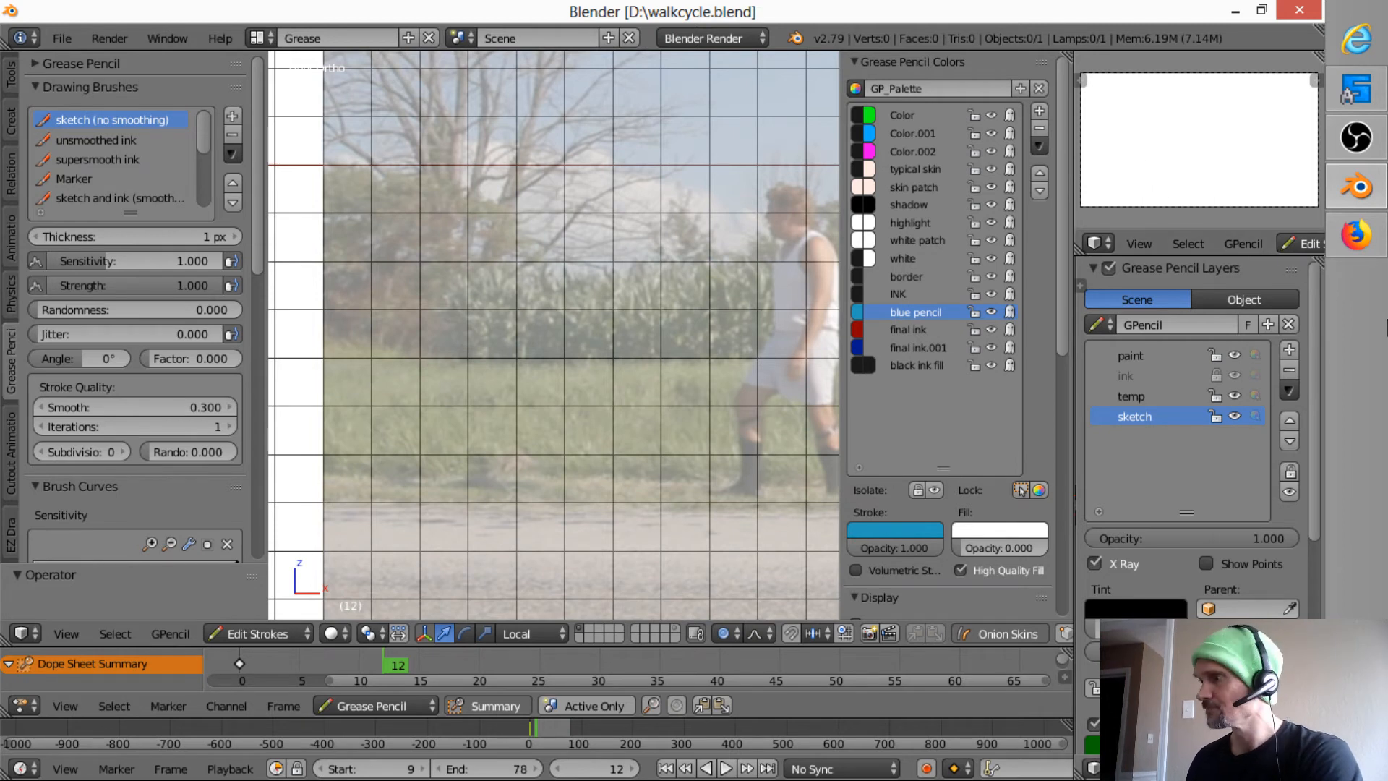
Step: Switch to Firefox, look over the Healed By Grace movie page down to the sequel's trailer, and return to Blender
left_click(1356, 235)
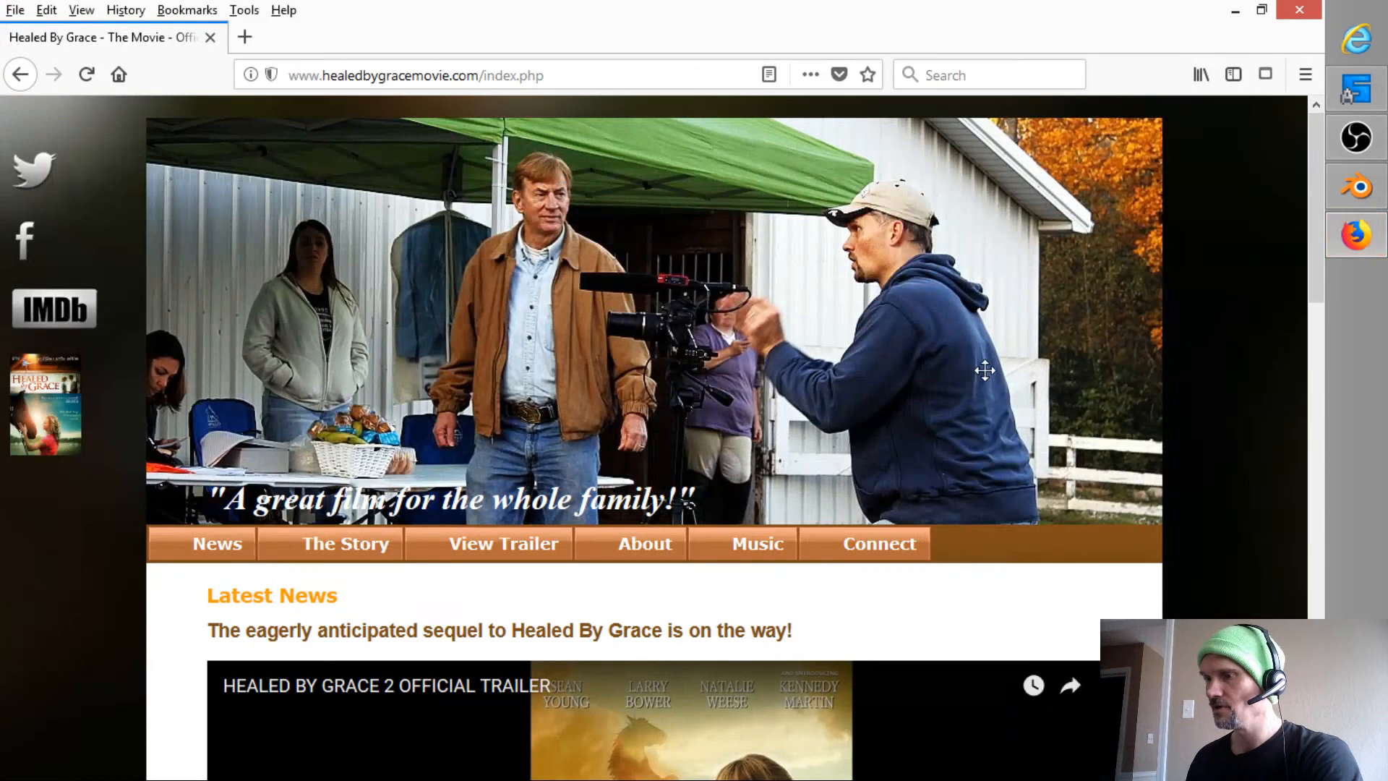
scroll(982, 372, "down", 5)
scroll(1003, 361, "down", 3)
scroll(1006, 363, "up", 1)
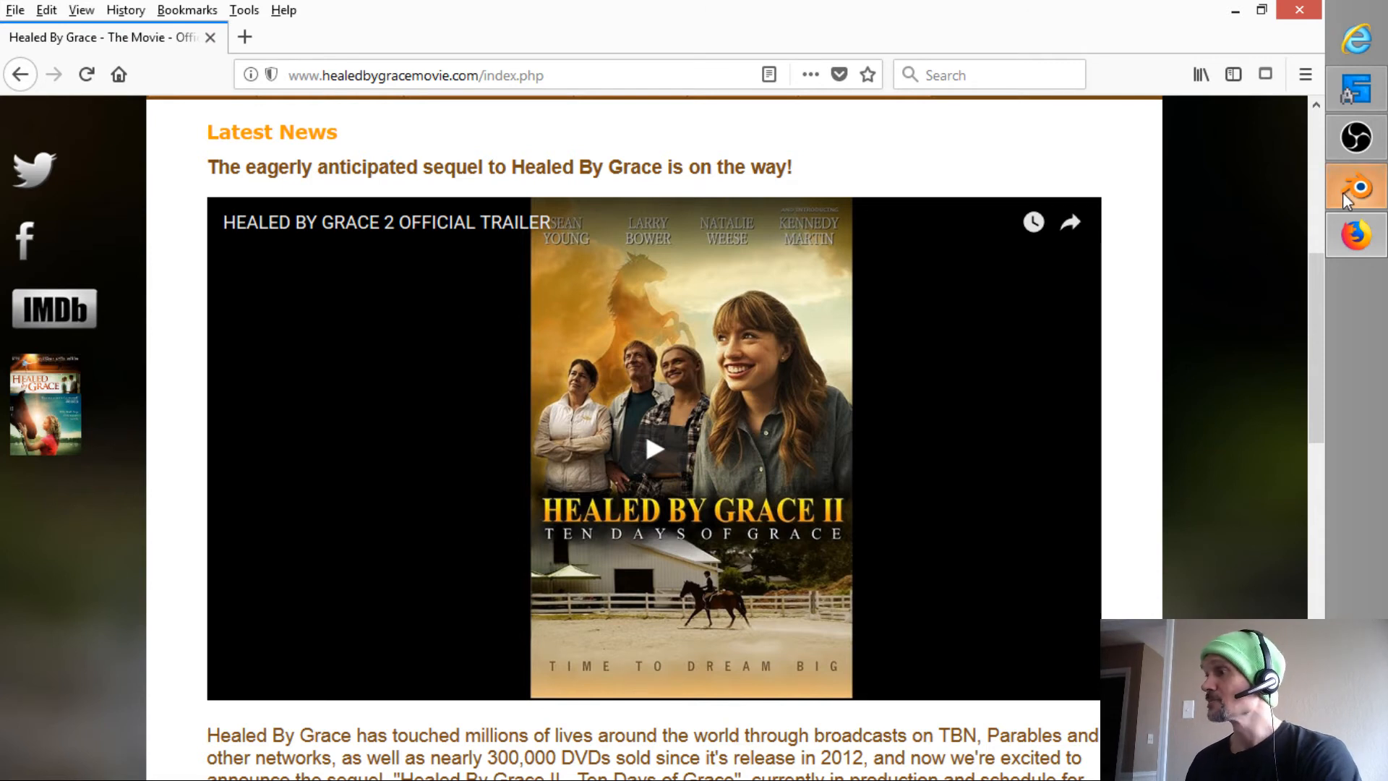
mouse_move(1346, 194)
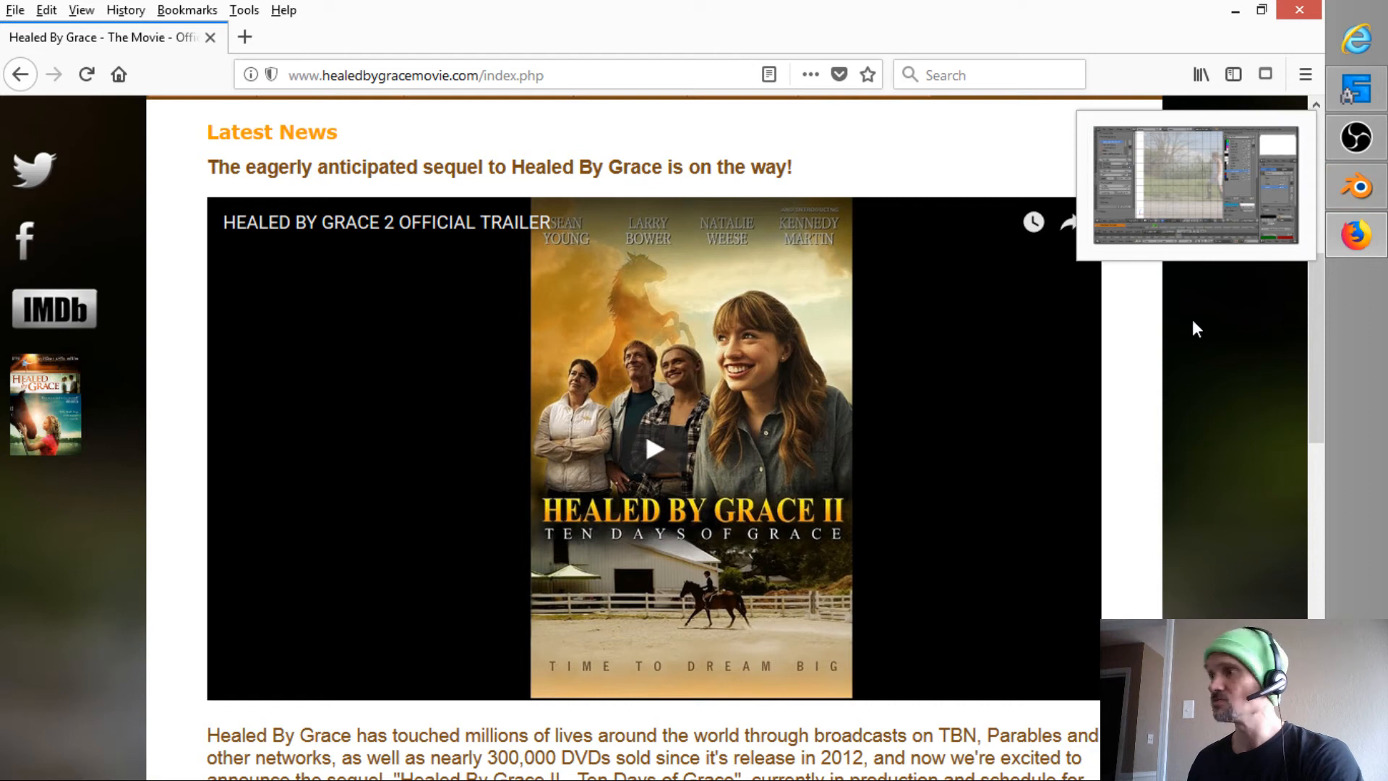
left_click(1357, 189)
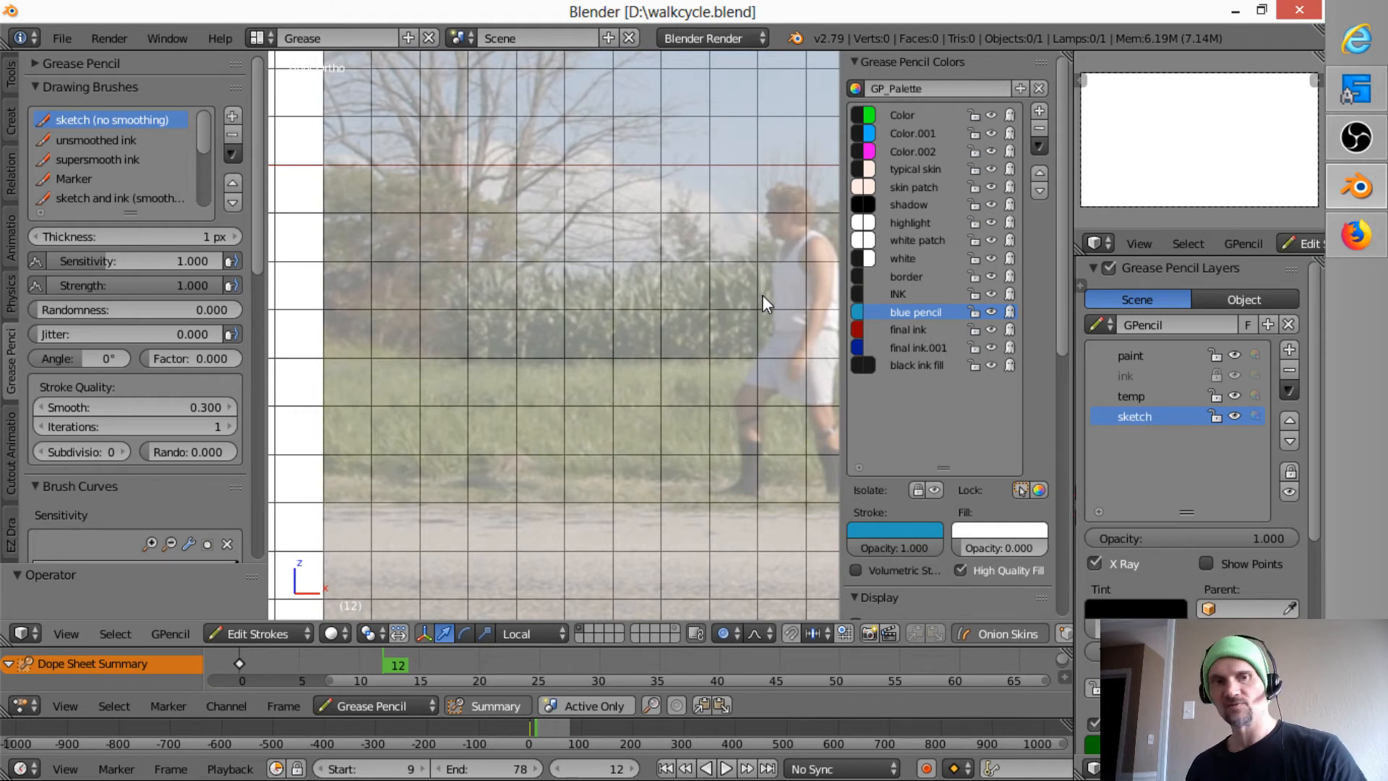
Step: Play the walking footage, stop at frame 27, and sketch a blue pencil circle around the walker's head
key("alt+a")
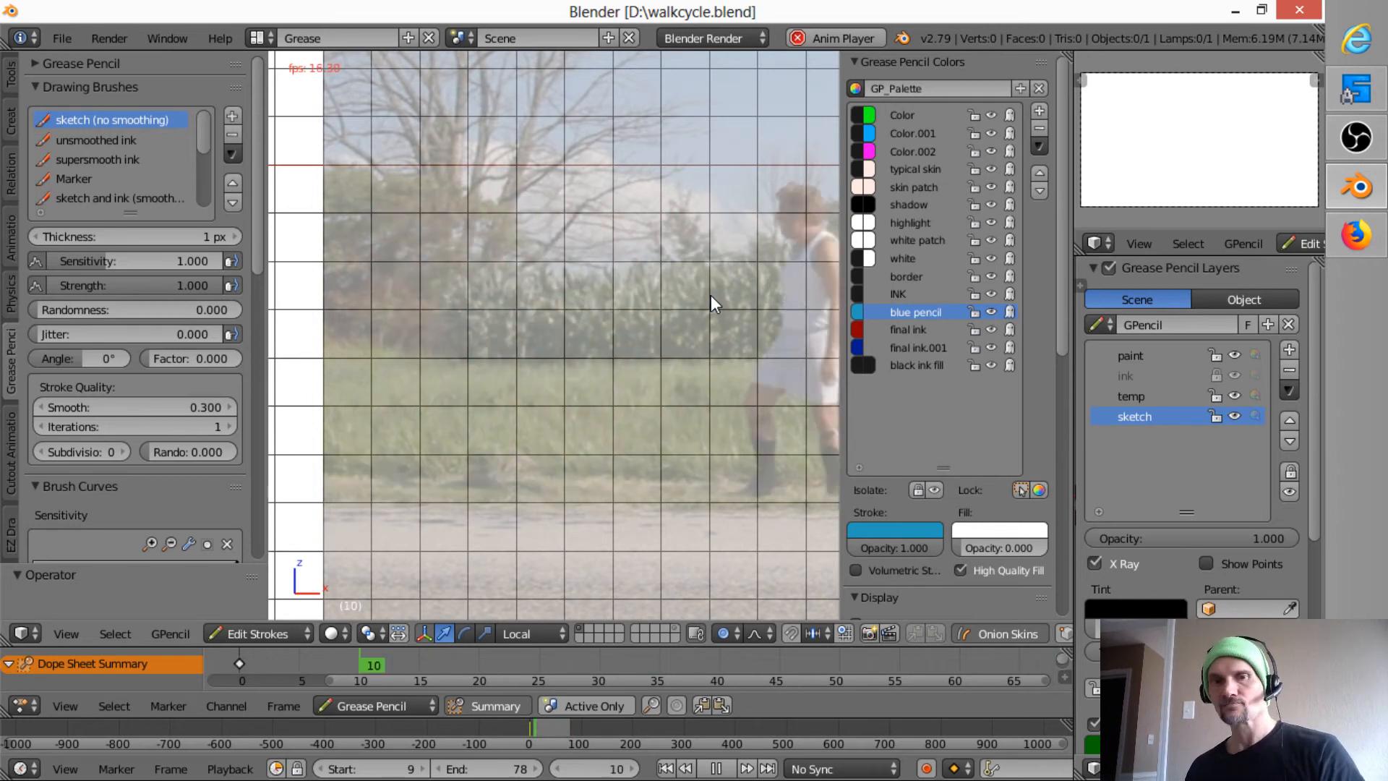
key("alt+a")
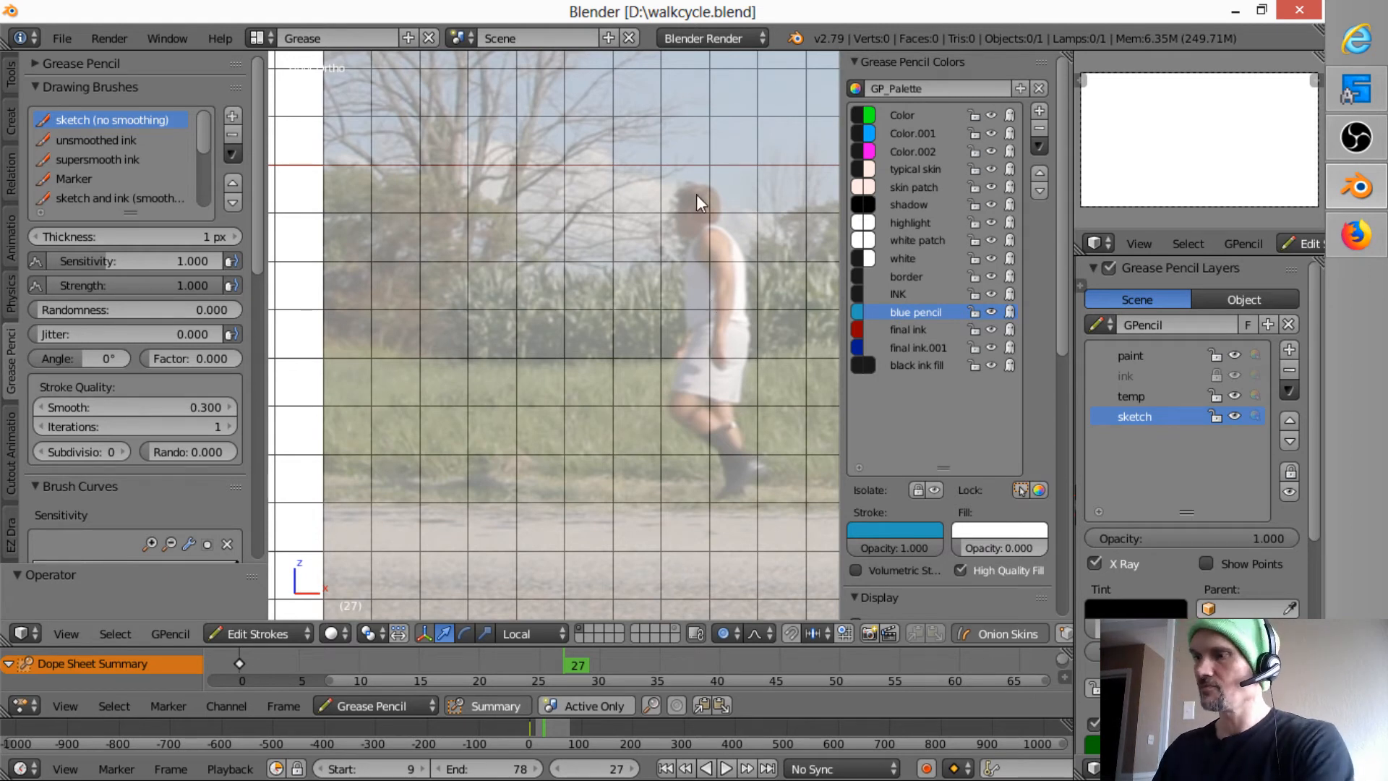
key("d")
left_click(458, 189)
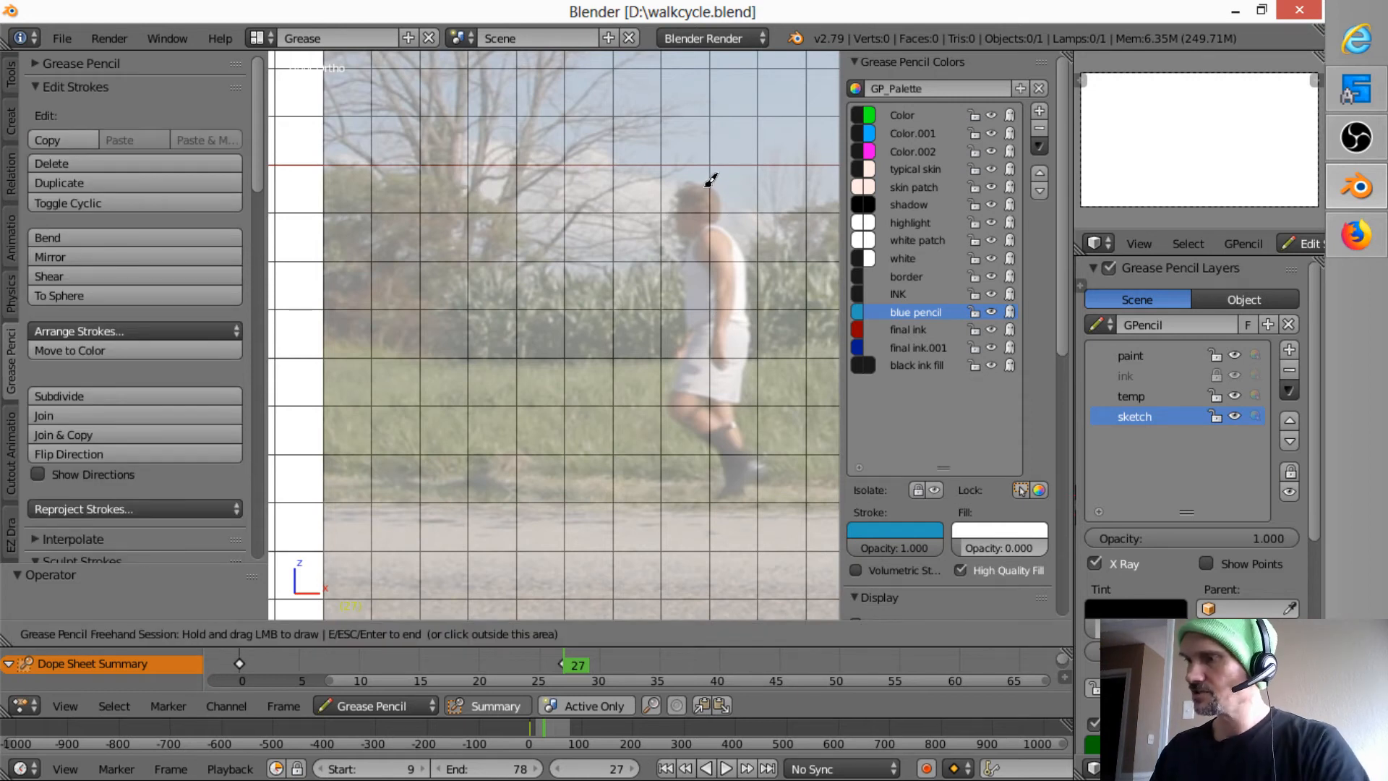
mouse_move(695, 193)
left_mouse_down()
mouse_move(683, 208)
mouse_move(723, 201)
mouse_move(693, 224)
mouse_move(688, 192)
mouse_move(704, 190)
left_mouse_up()
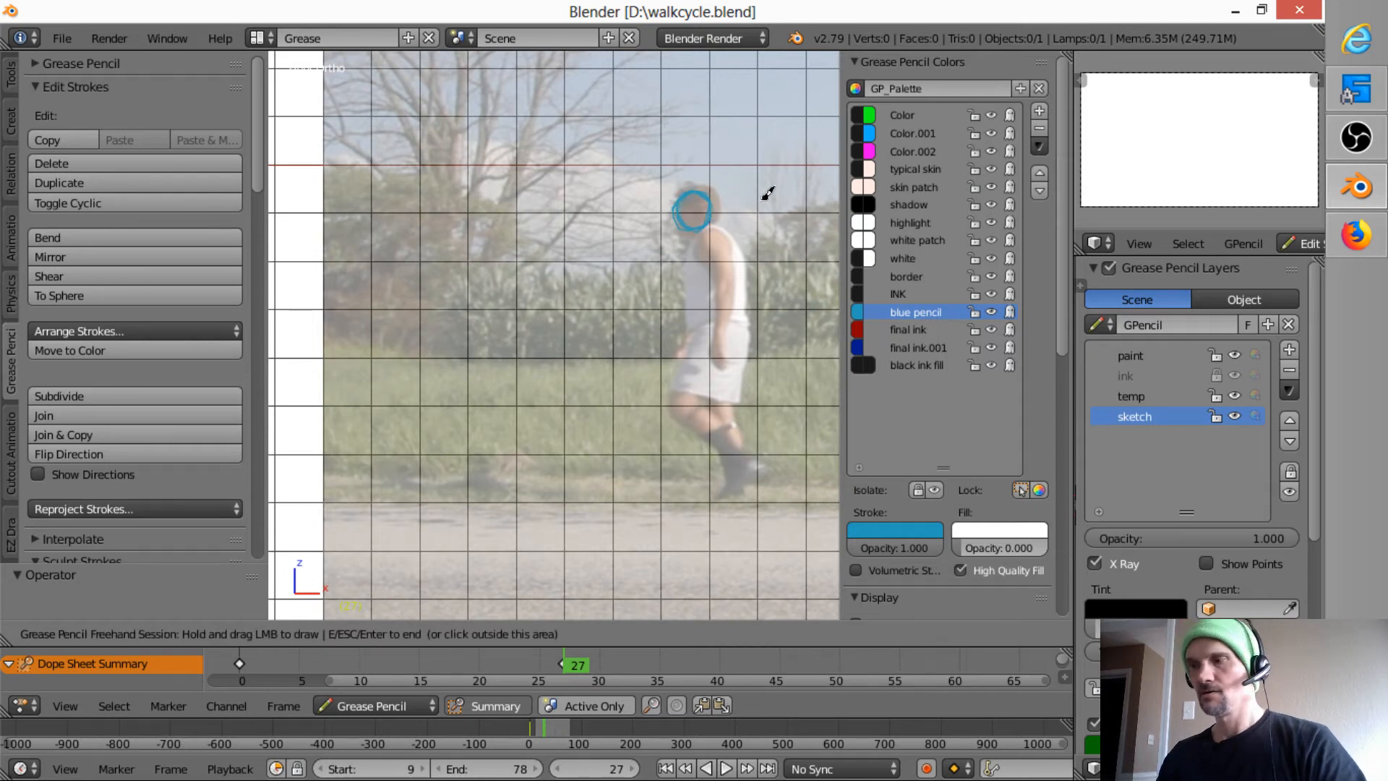
Step: Circle the walker's head in blue pencil at frame 0 and again at frame 5
left_click(238, 658)
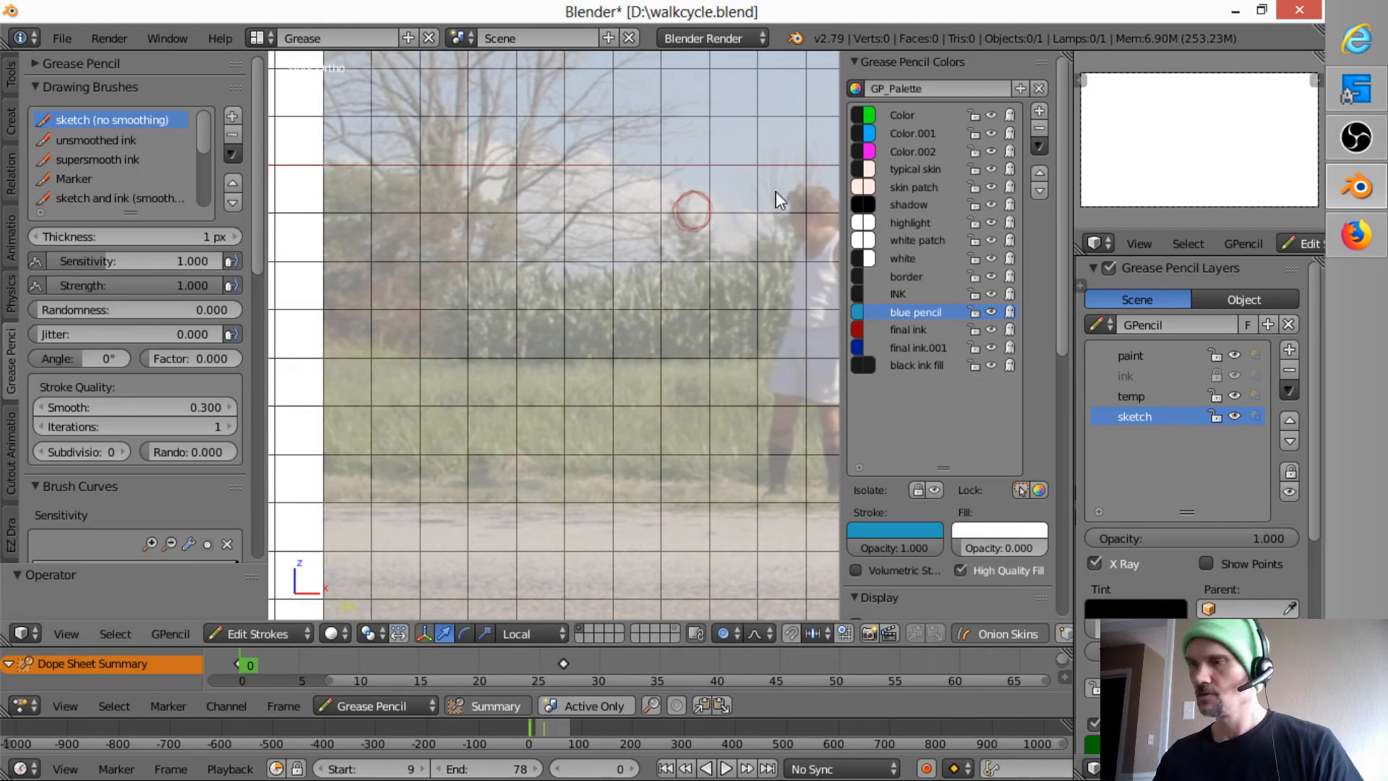
mouse_move(807, 192)
left_mouse_down()
mouse_move(810, 220)
mouse_move(795, 199)
mouse_move(829, 187)
mouse_move(823, 218)
left_mouse_up()
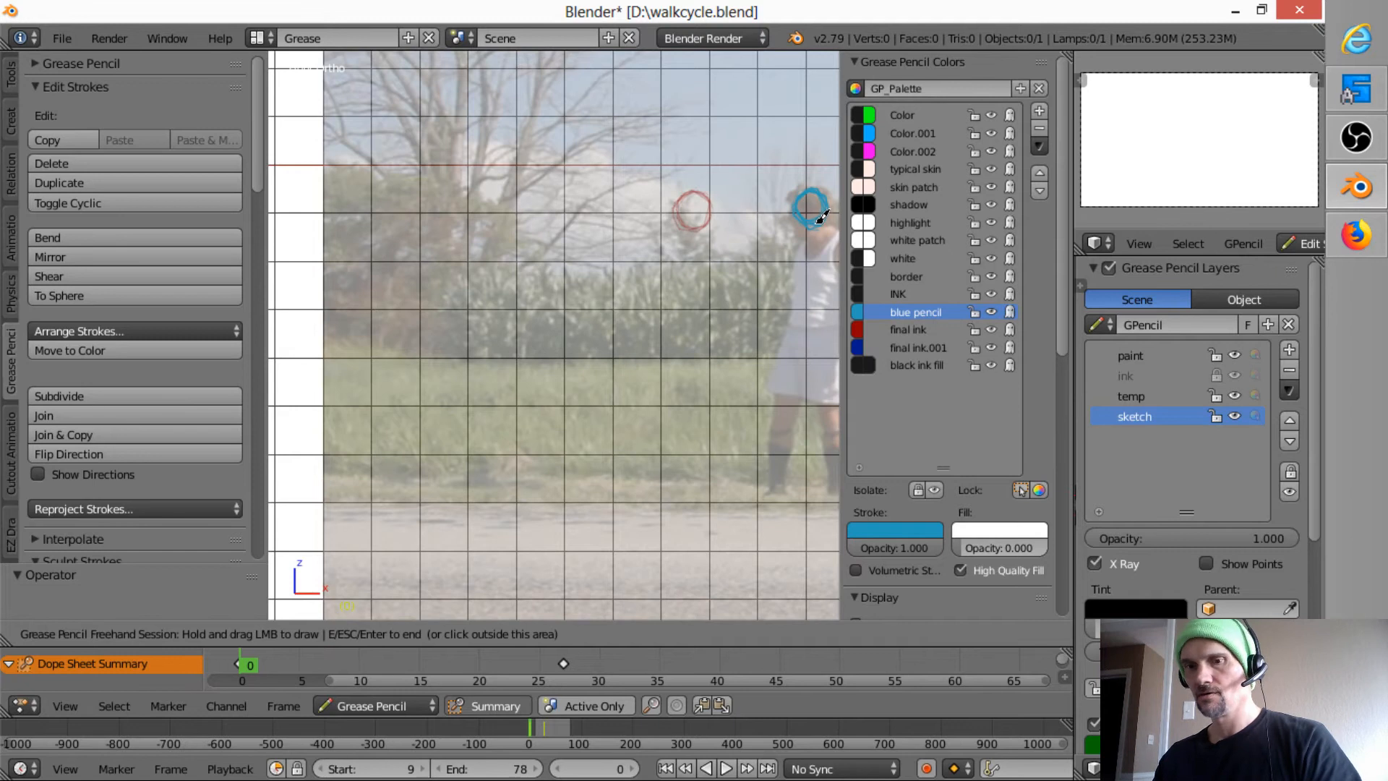
key("Right")
key("Right")
key("Right")
key("Right")
key("Right")
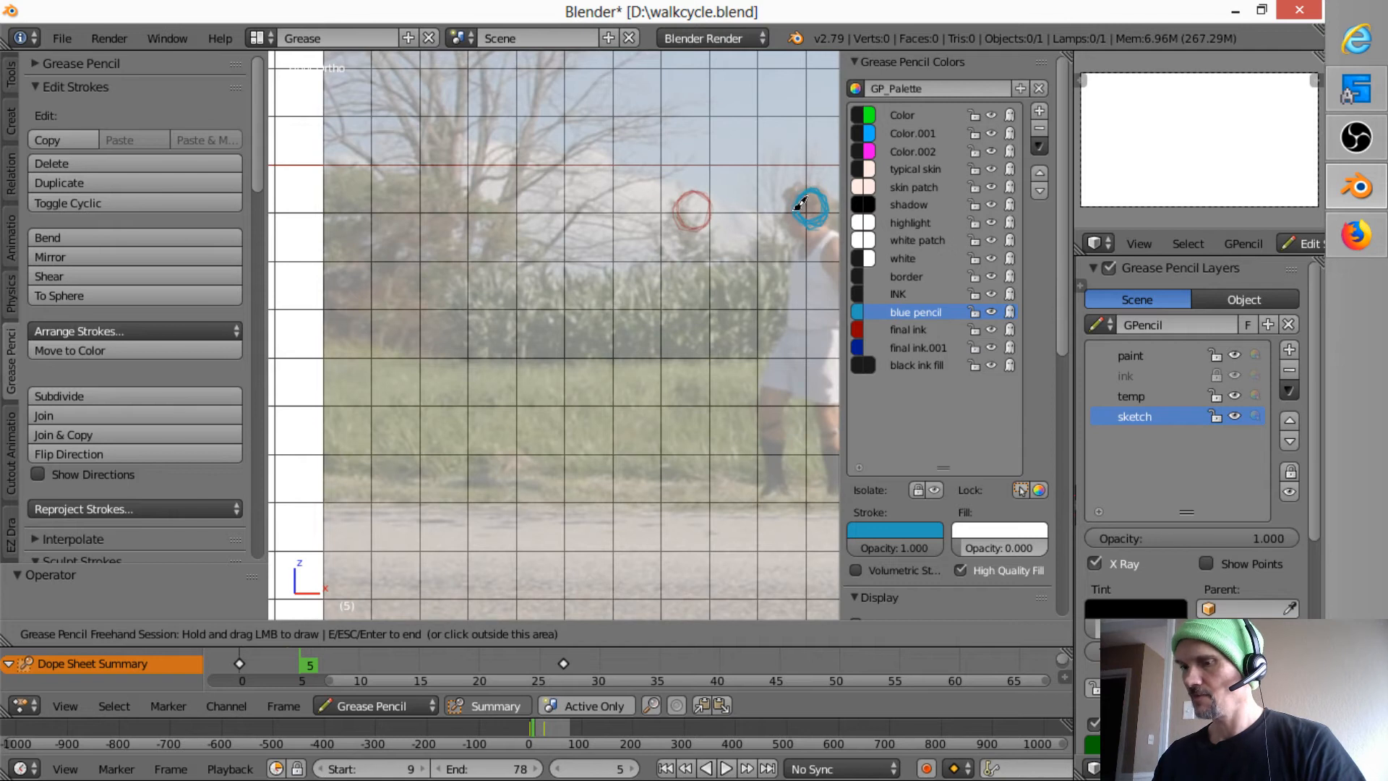
mouse_move(801, 194)
left_mouse_down()
mouse_move(807, 220)
mouse_move(792, 193)
mouse_move(828, 184)
mouse_move(810, 216)
mouse_move(787, 192)
mouse_move(824, 181)
mouse_move(772, 200)
mouse_move(806, 190)
mouse_move(803, 225)
mouse_move(783, 210)
mouse_move(767, 222)
mouse_move(768, 190)
mouse_move(773, 219)
mouse_move(736, 217)
mouse_move(751, 189)
mouse_move(764, 195)
mouse_move(740, 223)
mouse_move(731, 196)
mouse_move(770, 195)
mouse_move(713, 180)
mouse_move(730, 221)
mouse_move(700, 195)
mouse_move(748, 194)
mouse_move(712, 218)
mouse_move(687, 218)
mouse_move(683, 195)
mouse_move(657, 198)
mouse_move(706, 195)
mouse_move(630, 221)
mouse_move(651, 200)
mouse_move(636, 225)
mouse_move(604, 230)
mouse_move(633, 209)
left_mouse_up()
Step: Circle the walker's head in blue pencil on every third frame from frame 8 to frame 35
key("Right")
key("Right")
key("Right")
key("Right")
key("Right")
key("Right")
key("Right")
key("Right")
key("Right")
key("Right")
key("Right")
key("Right")
key("Right")
key("Right")
key("Right")
key("Right")
key("Right")
key("Right")
key("Right")
key("Right")
key("Right")
key("Right")
key("Right")
key("Right")
key("Right")
key("Right")
key("Right")
key("Right")
key("Right")
key("Right")
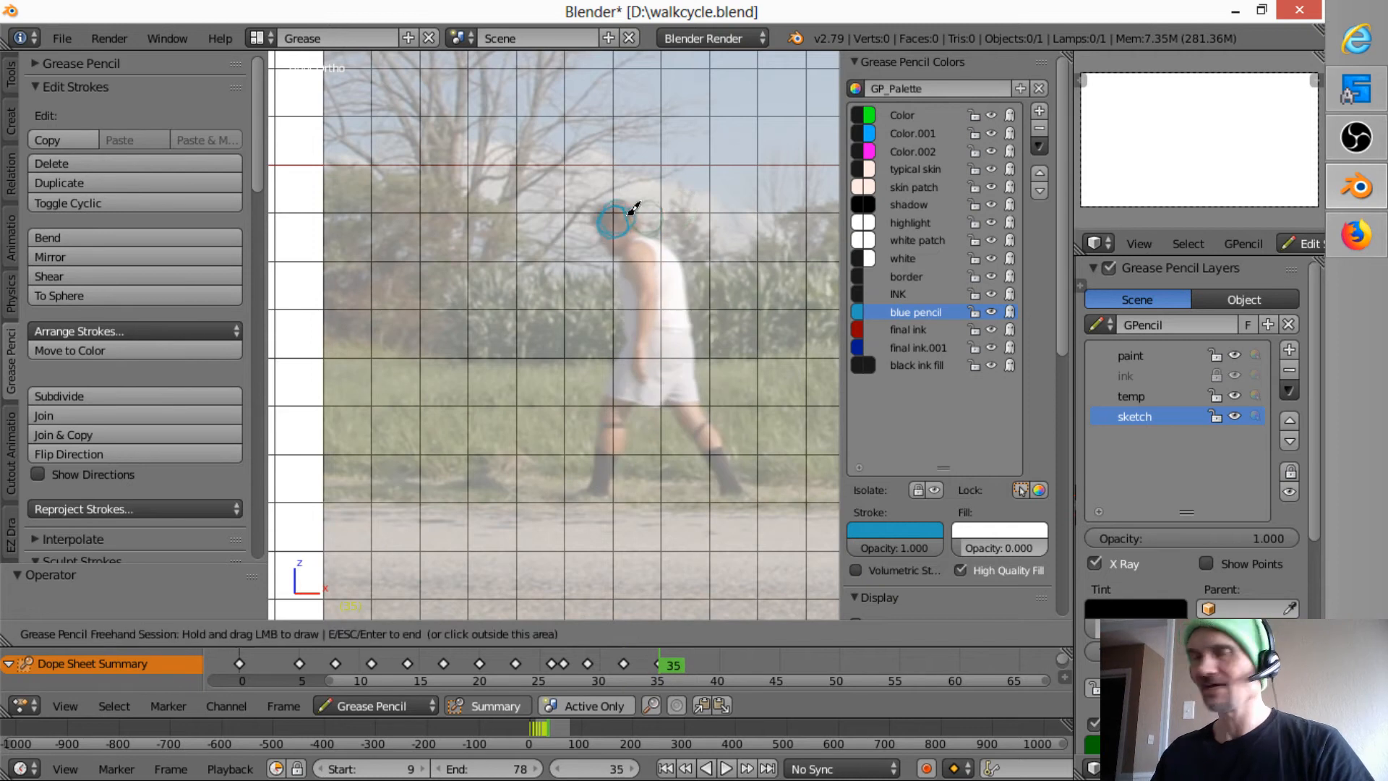
Step: Continue the blue pencil head circles on every third frame from frame 38 to frame 47
key("Right")
key("Right")
key("Right")
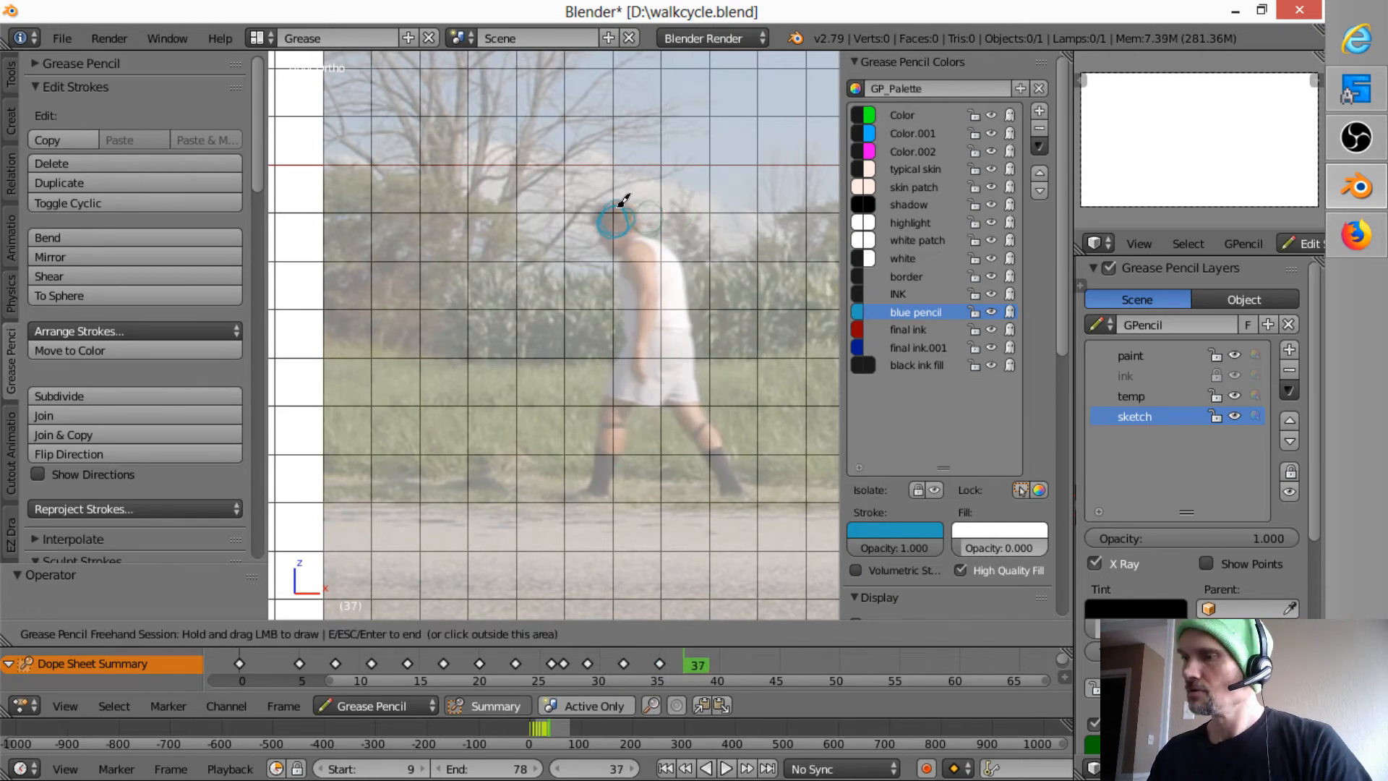
mouse_move(597, 197)
left_mouse_down()
mouse_move(574, 235)
mouse_move(579, 210)
mouse_move(601, 205)
mouse_move(555, 224)
mouse_move(559, 189)
mouse_move(570, 216)
mouse_move(569, 197)
mouse_move(524, 210)
mouse_move(535, 186)
mouse_move(582, 206)
left_mouse_up()
key("Right")
key("Right")
key("Right")
key("Right")
key("Right")
key("Right")
key("Right")
key("Right")
key("Right")
key("Right")
key("Right")
key("Right")
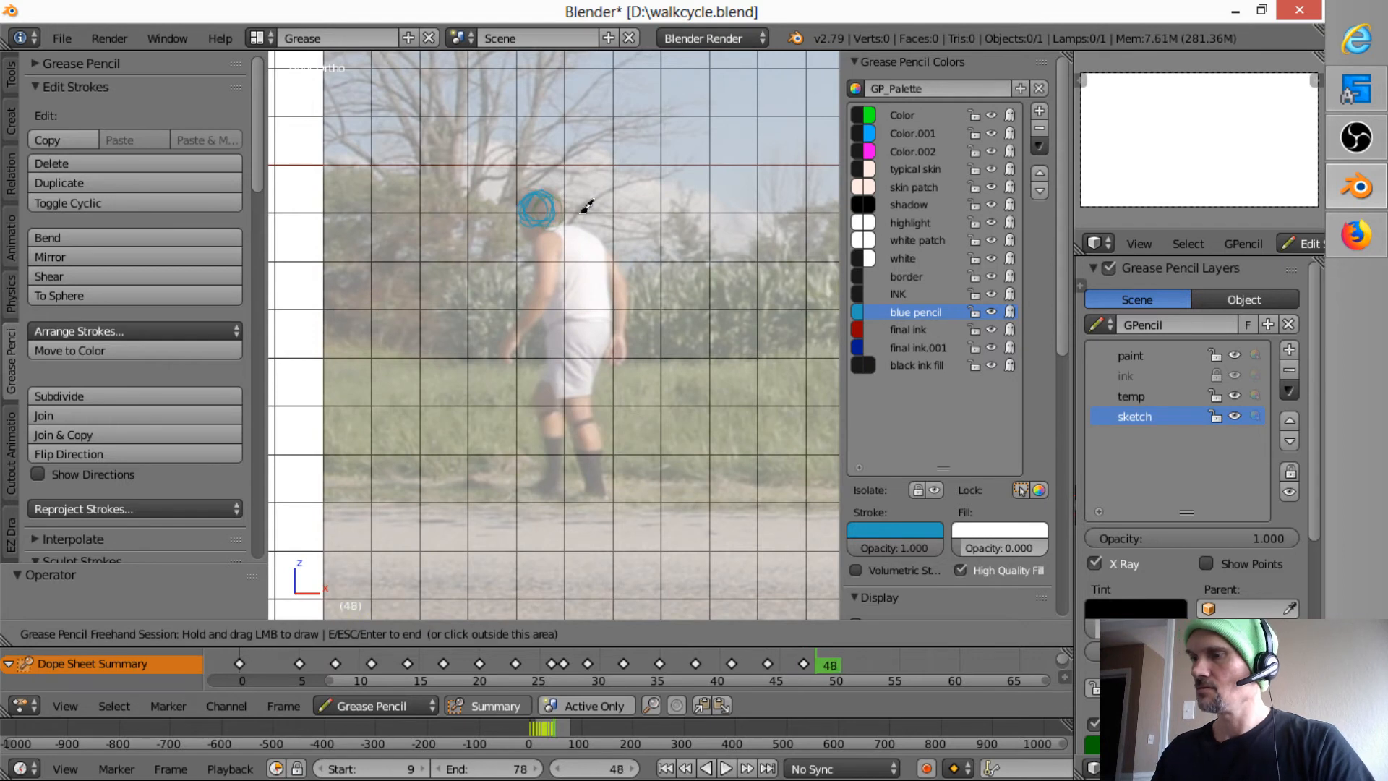
Step: Circle the walker's head in blue pencil on every third frame from frame 50 to the end of the walk
mouse_move(542, 214)
left_mouse_down()
mouse_move(513, 210)
mouse_move(524, 193)
mouse_move(499, 218)
mouse_move(500, 195)
mouse_move(522, 209)
mouse_move(480, 210)
mouse_move(504, 189)
mouse_move(455, 195)
mouse_move(465, 176)
mouse_move(498, 189)
mouse_move(458, 210)
mouse_move(433, 201)
mouse_move(455, 181)
mouse_move(471, 201)
mouse_move(412, 185)
mouse_move(446, 208)
mouse_move(435, 211)
mouse_move(454, 189)
mouse_move(383, 189)
mouse_move(404, 221)
mouse_move(344, 191)
mouse_move(372, 204)
mouse_move(344, 172)
mouse_move(365, 164)
mouse_move(366, 185)
mouse_move(381, 182)
mouse_move(316, 170)
mouse_move(344, 164)
mouse_move(357, 189)
left_mouse_up()
key("Right")
key("Right")
key("Right")
key("Right")
key("Right")
key("Right")
key("Right")
key("Right")
key("Right")
key("Right")
key("Right")
key("Right")
key("Right")
key("Right")
key("Right")
key("Right")
key("Right")
key("Right")
key("Right")
key("Right")
key("Right")
key("Right")
key("Right")
key("Right")
key("Right")
key("Right")
key("Right")
key("Right")
key("Right")
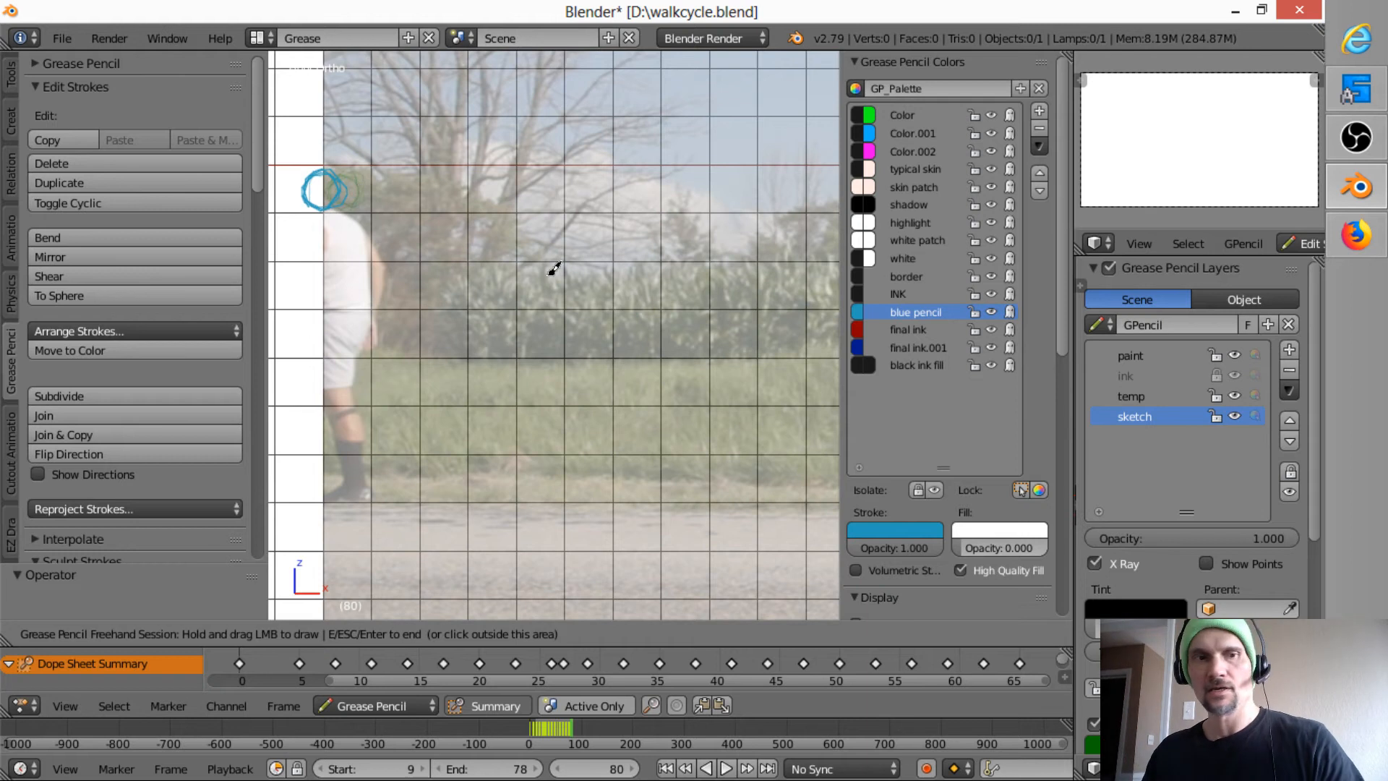
Step: End the drawing session and save the project over D:\walkcycle.blend
key("Escape")
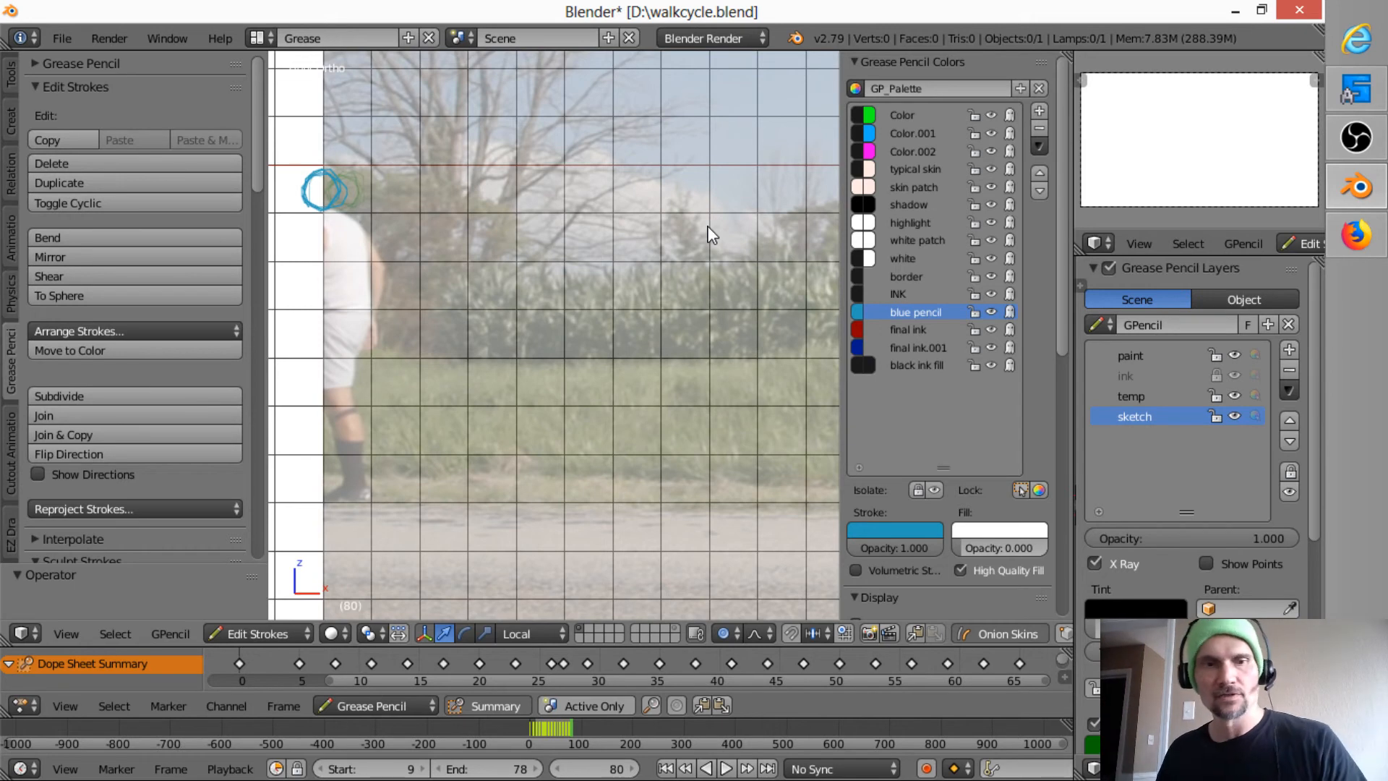
key("ctrl+s")
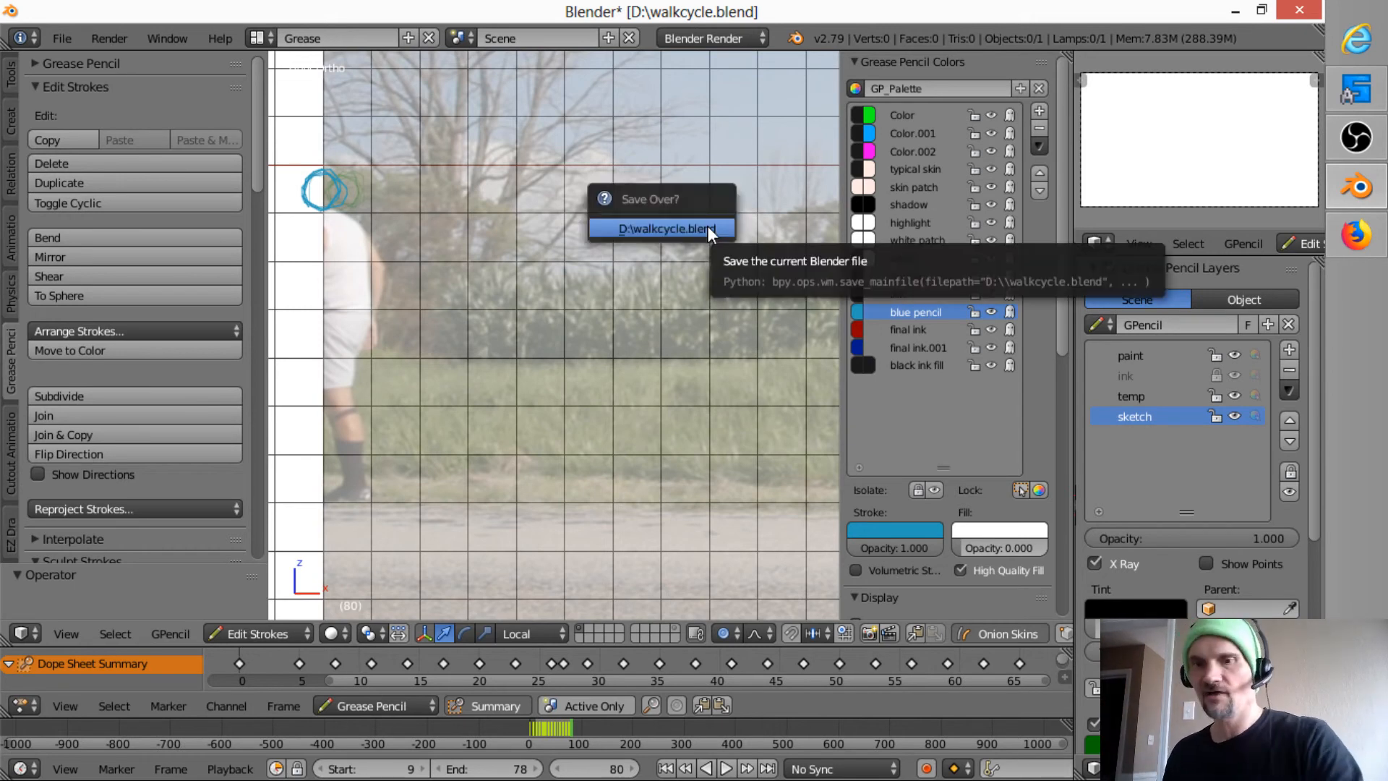
left_click(708, 228)
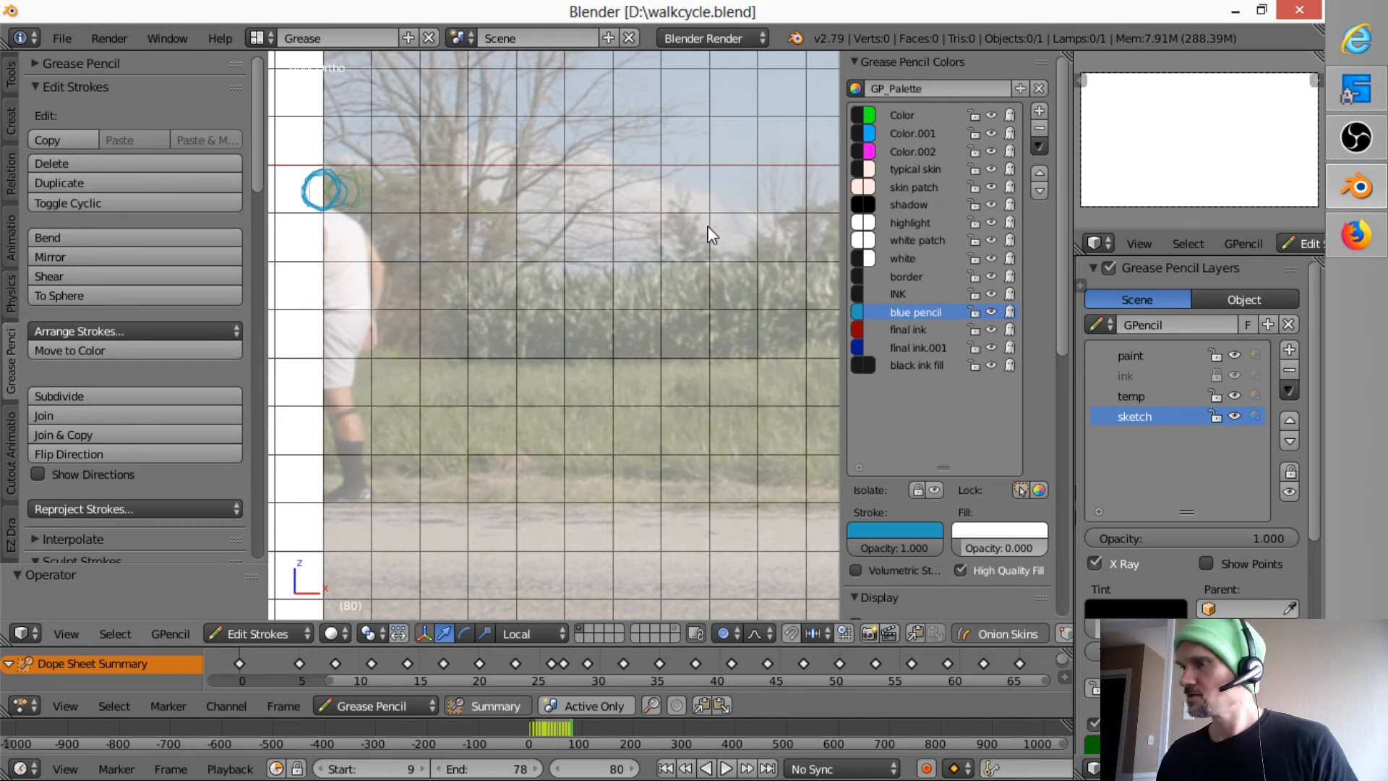
Step: Play back the head-circle animation and stop at frame 0
left_click(907, 328)
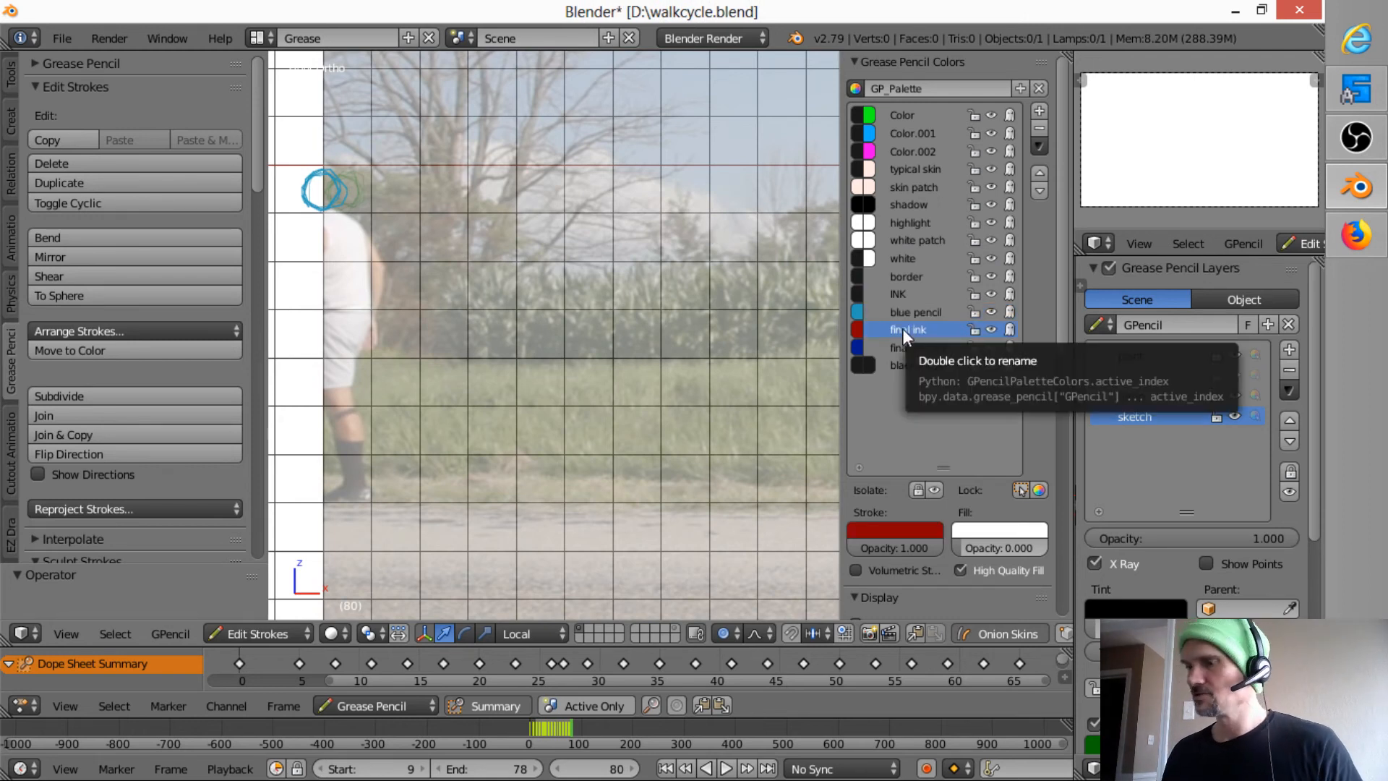
scroll(902, 328, "down", 2, "ctrl")
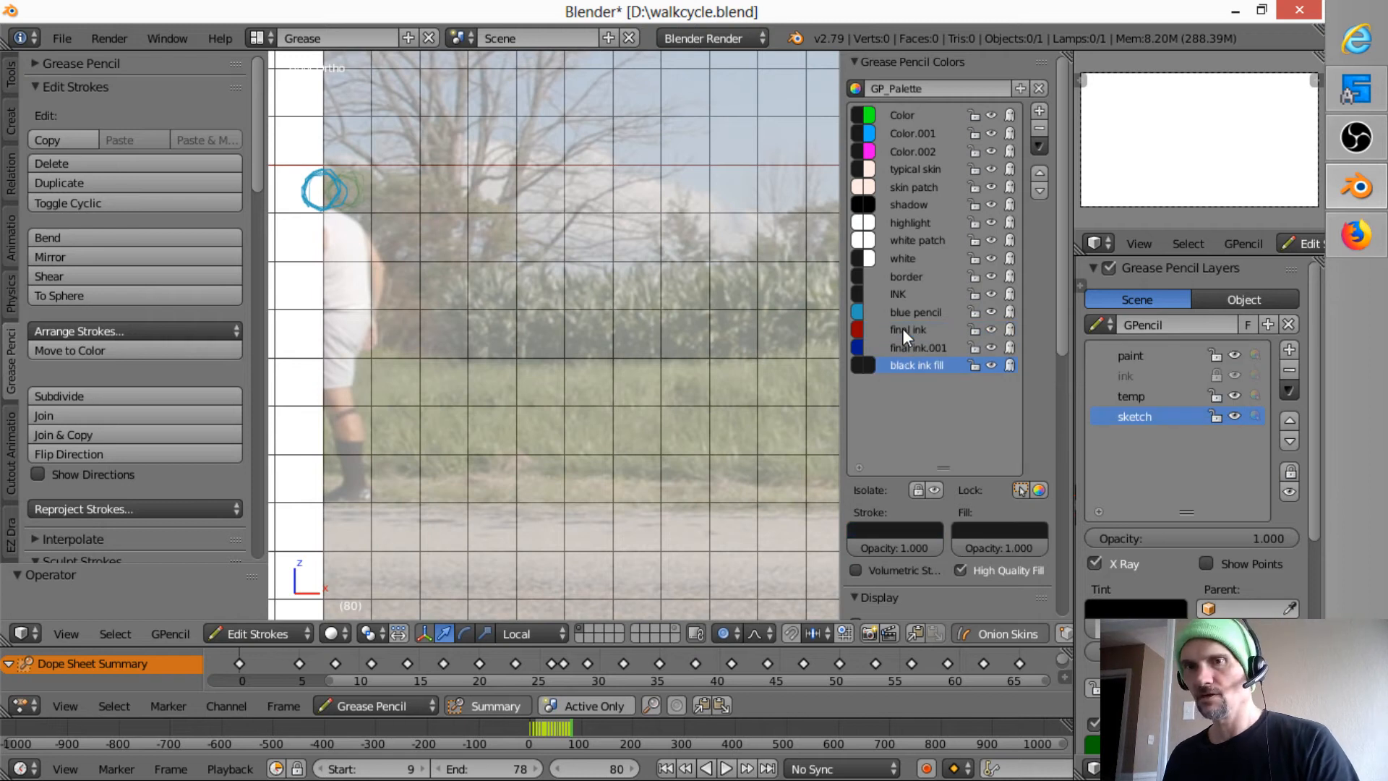
key("alt+a")
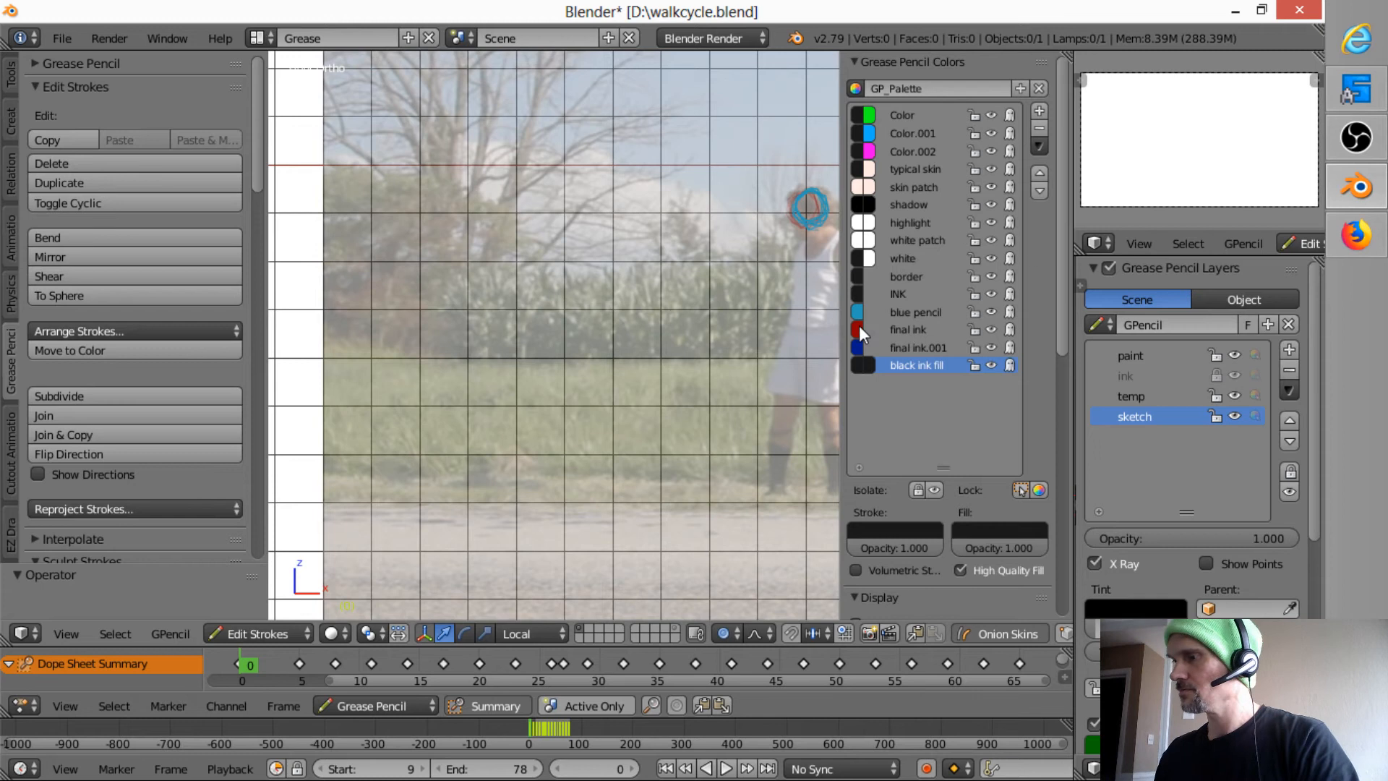
Step: Sketch the walker's shoulders, torso, hips, arms and legs at frame 0 in the red final ink colour
left_click(898, 331)
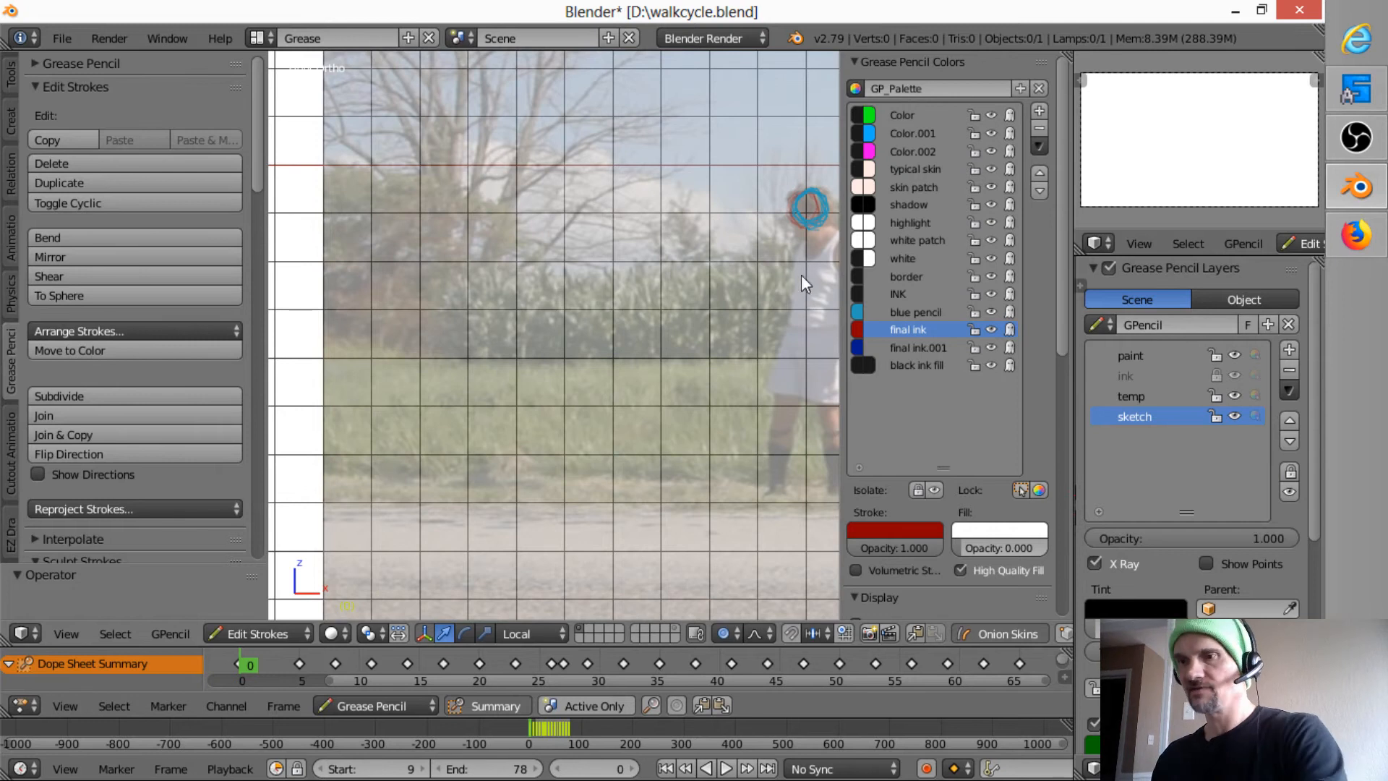
key("d")
left_click_drag(809, 246, 841, 241)
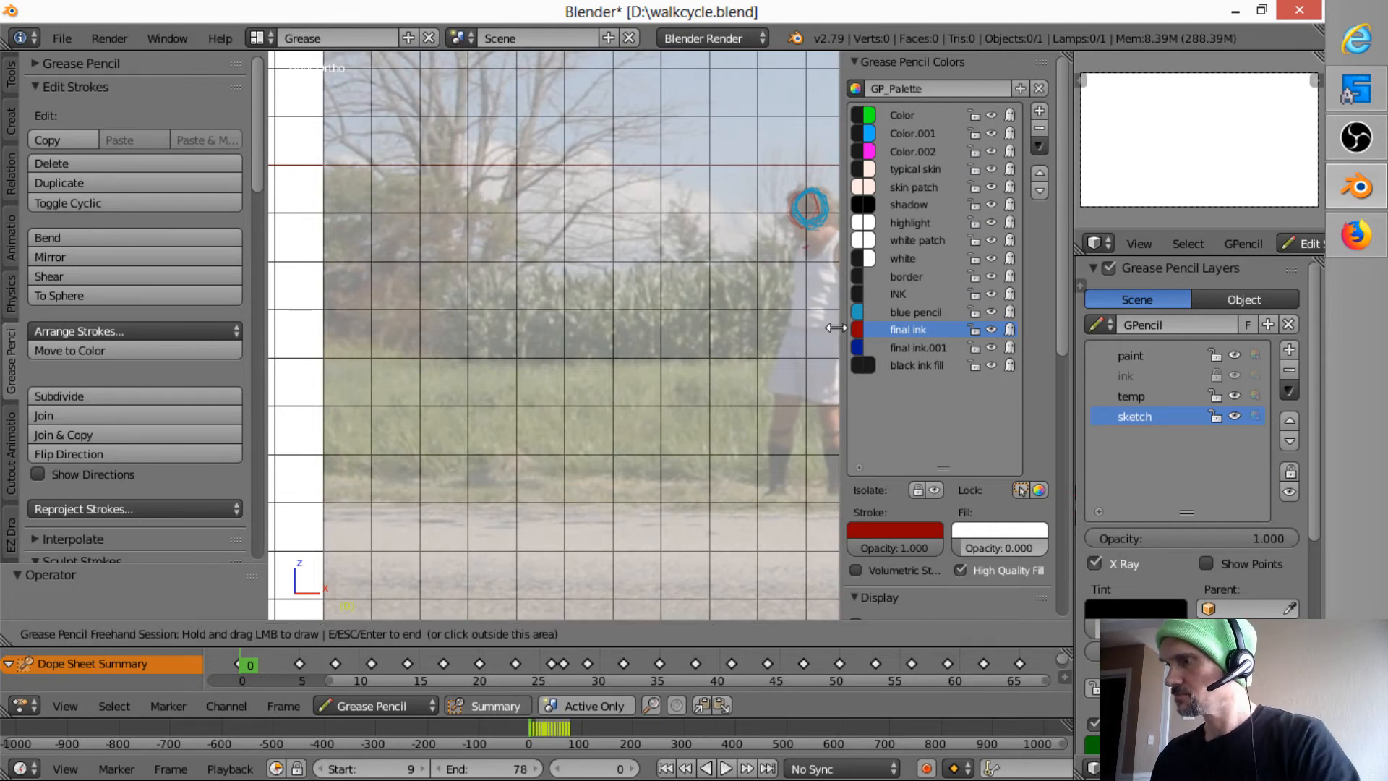
left_click_drag(793, 337, 835, 345)
left_click_drag(799, 343, 774, 486)
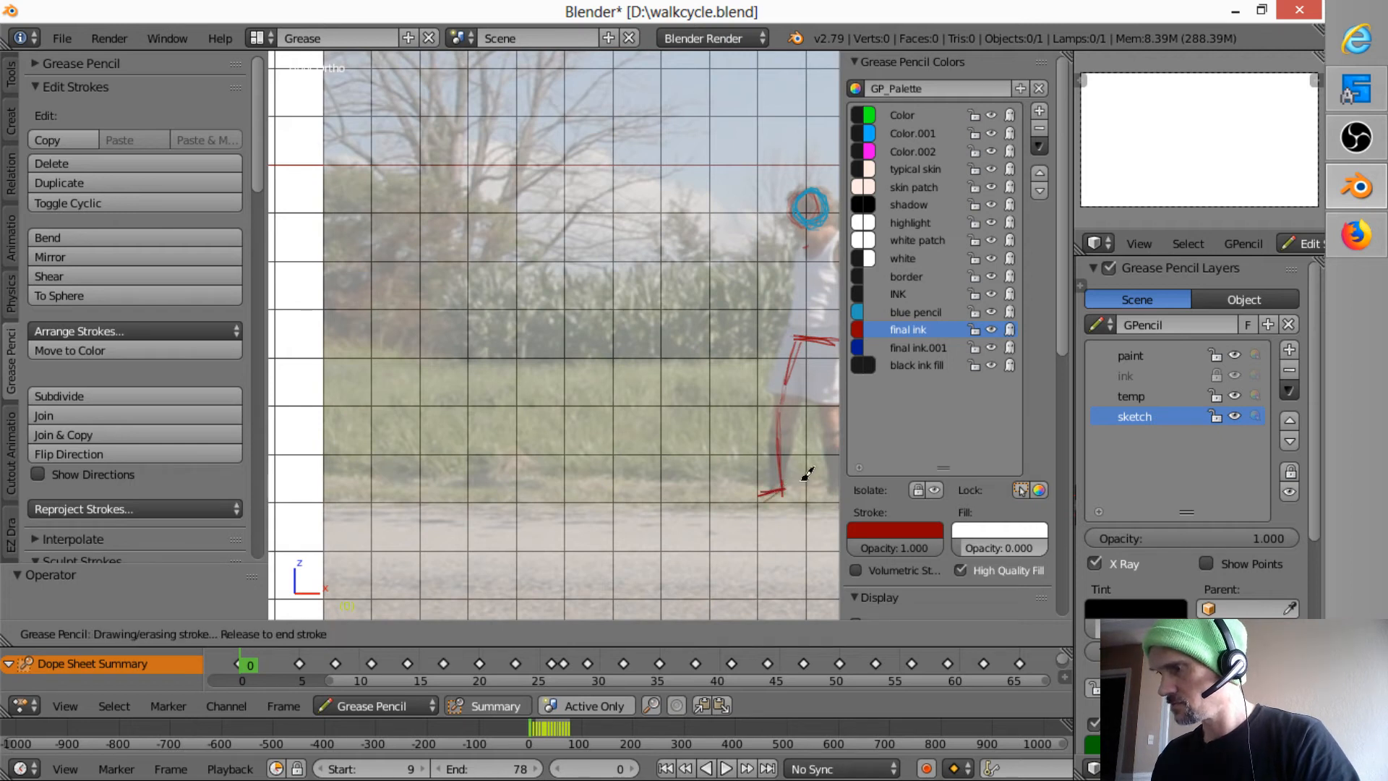
mouse_move(841, 344)
left_mouse_down()
mouse_move(838, 442)
mouse_move(811, 246)
mouse_move(836, 240)
left_mouse_up()
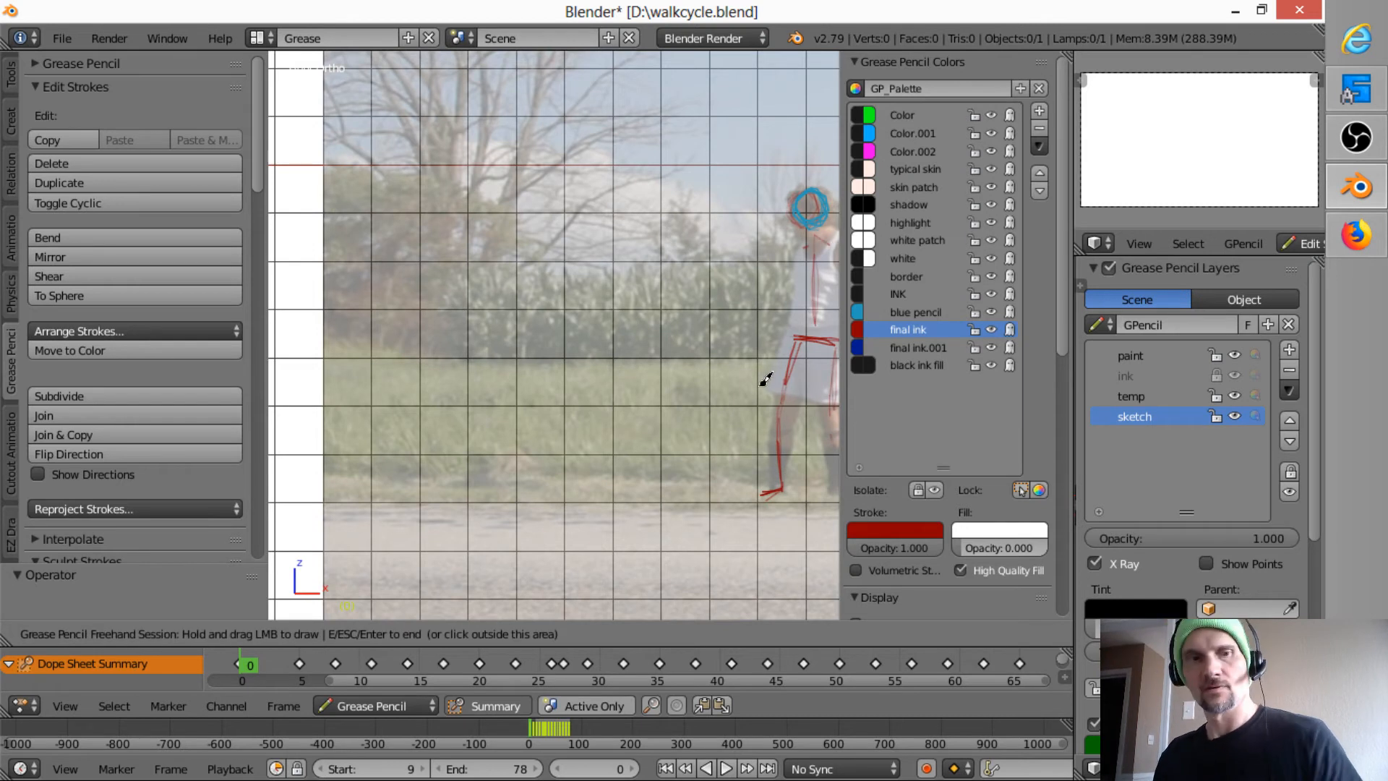
middle_click_drag(784, 371, 724, 359, "shift")
mouse_move(767, 226)
left_mouse_down()
mouse_move(791, 235)
mouse_move(810, 293)
mouse_move(801, 365)
mouse_move(732, 246)
mouse_move(733, 318)
left_mouse_up()
mouse_move(795, 284)
left_mouse_down()
mouse_move(773, 394)
mouse_move(781, 486)
left_mouse_up()
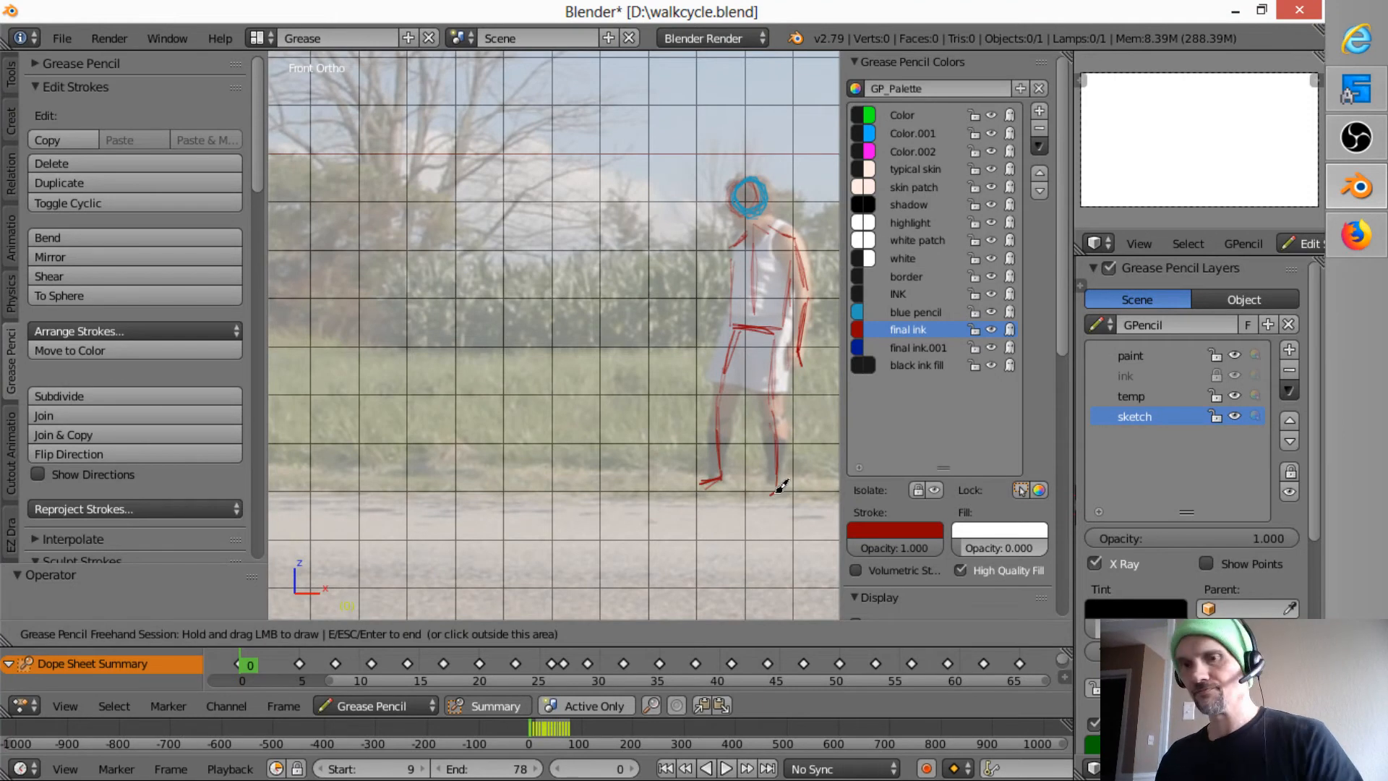
Step: Trace the walker's torso, arm, shorts and legs in final ink on the frame 5 keyframe
key("Up")
mouse_move(742, 239)
left_mouse_down()
mouse_move(785, 221)
mouse_move(795, 373)
left_mouse_up()
mouse_move(744, 235)
left_mouse_down()
mouse_move(732, 310)
mouse_move(783, 316)
mouse_move(686, 410)
left_mouse_up()
mouse_move(711, 349)
left_mouse_down()
mouse_move(714, 467)
mouse_move(734, 480)
mouse_move(722, 391)
mouse_move(726, 361)
mouse_move(746, 362)
mouse_move(783, 482)
mouse_move(790, 349)
left_mouse_up()
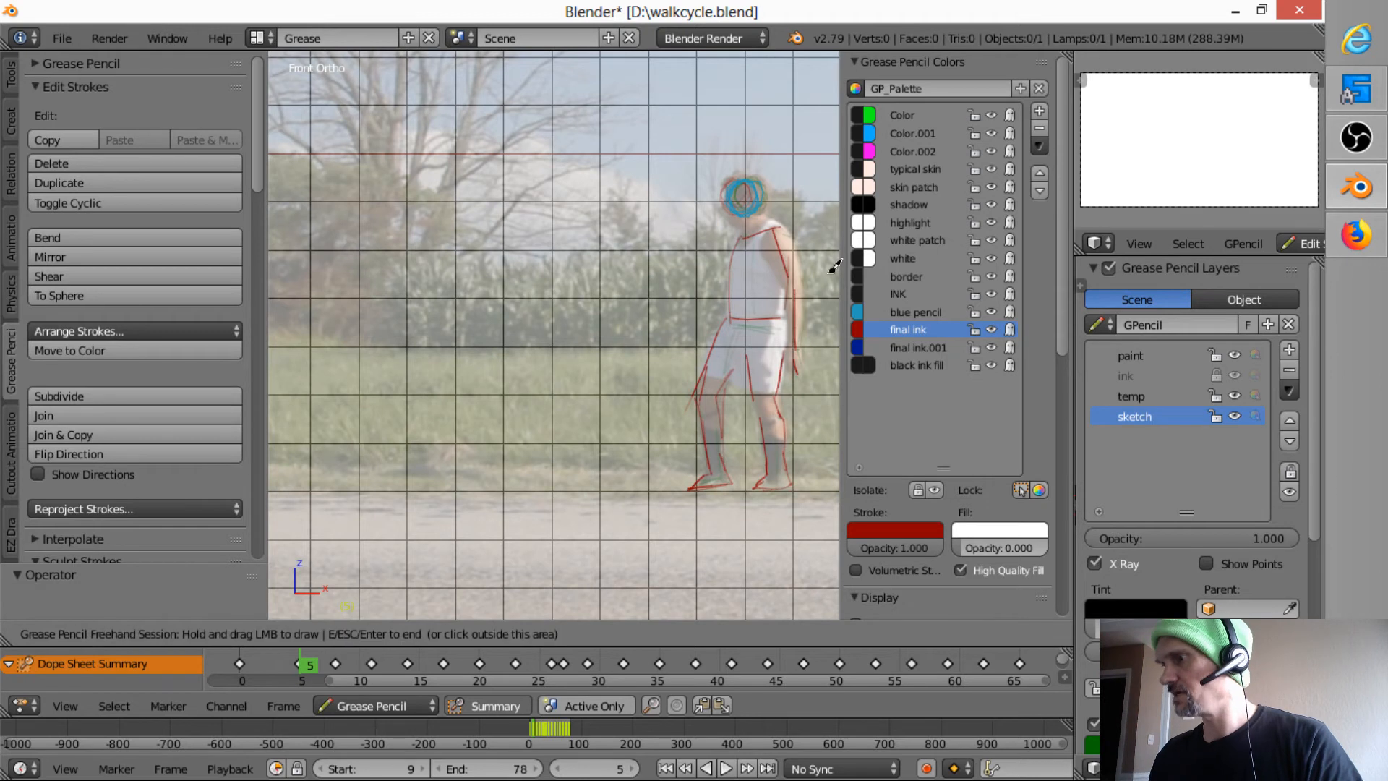
Step: Trace the walker's torso, legs, feet and near arm in final ink on the frame 8 keyframe
key("Up")
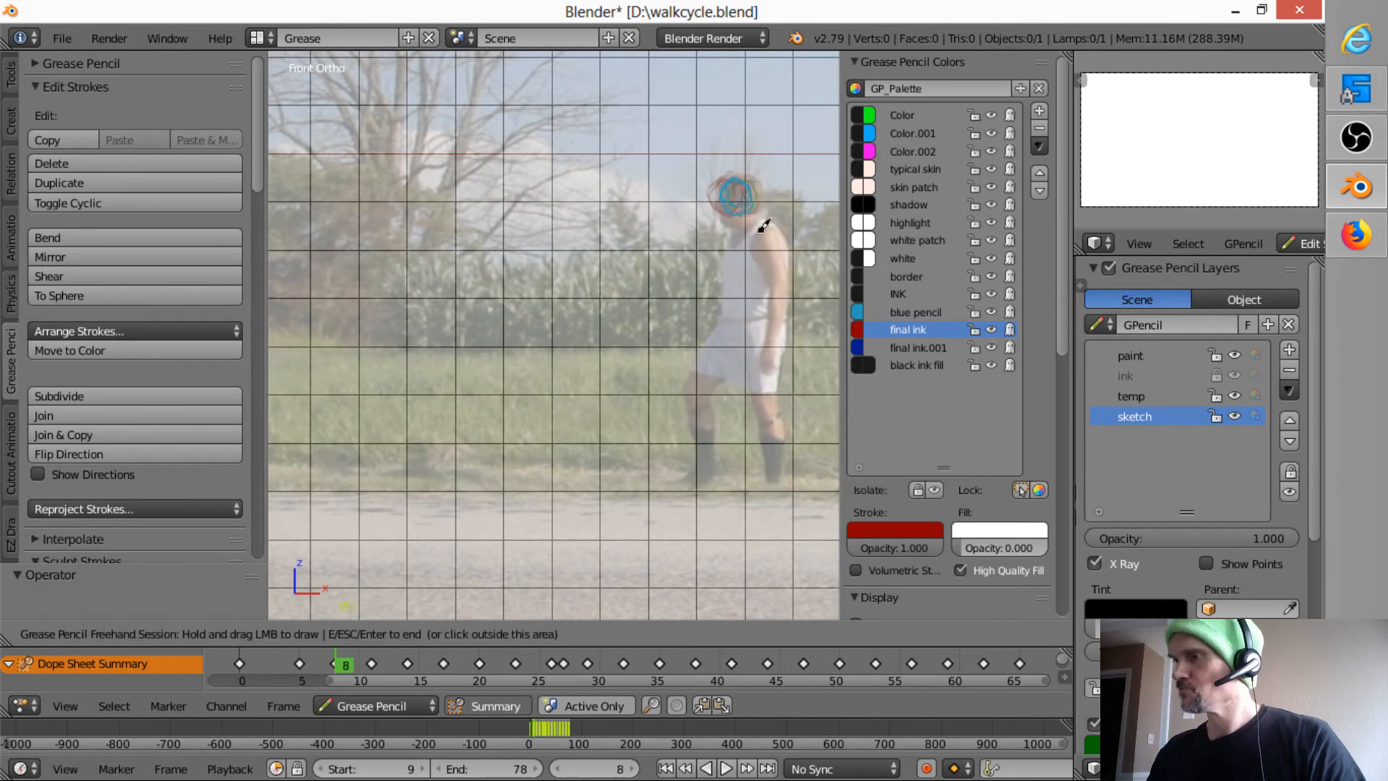
mouse_move(727, 236)
left_mouse_down()
mouse_move(726, 318)
mouse_move(686, 387)
mouse_move(700, 452)
mouse_move(684, 474)
mouse_move(722, 474)
mouse_move(709, 397)
mouse_move(735, 363)
left_mouse_up()
left_click_drag(739, 345, 759, 402)
left_click_drag(757, 394, 766, 442)
mouse_move(767, 443)
left_mouse_down()
mouse_move(770, 483)
mouse_move(752, 486)
mouse_move(790, 458)
mouse_move(792, 308)
left_mouse_up()
mouse_move(769, 235)
left_mouse_down()
mouse_move(778, 339)
mouse_move(765, 354)
mouse_move(784, 345)
mouse_move(792, 262)
left_mouse_up()
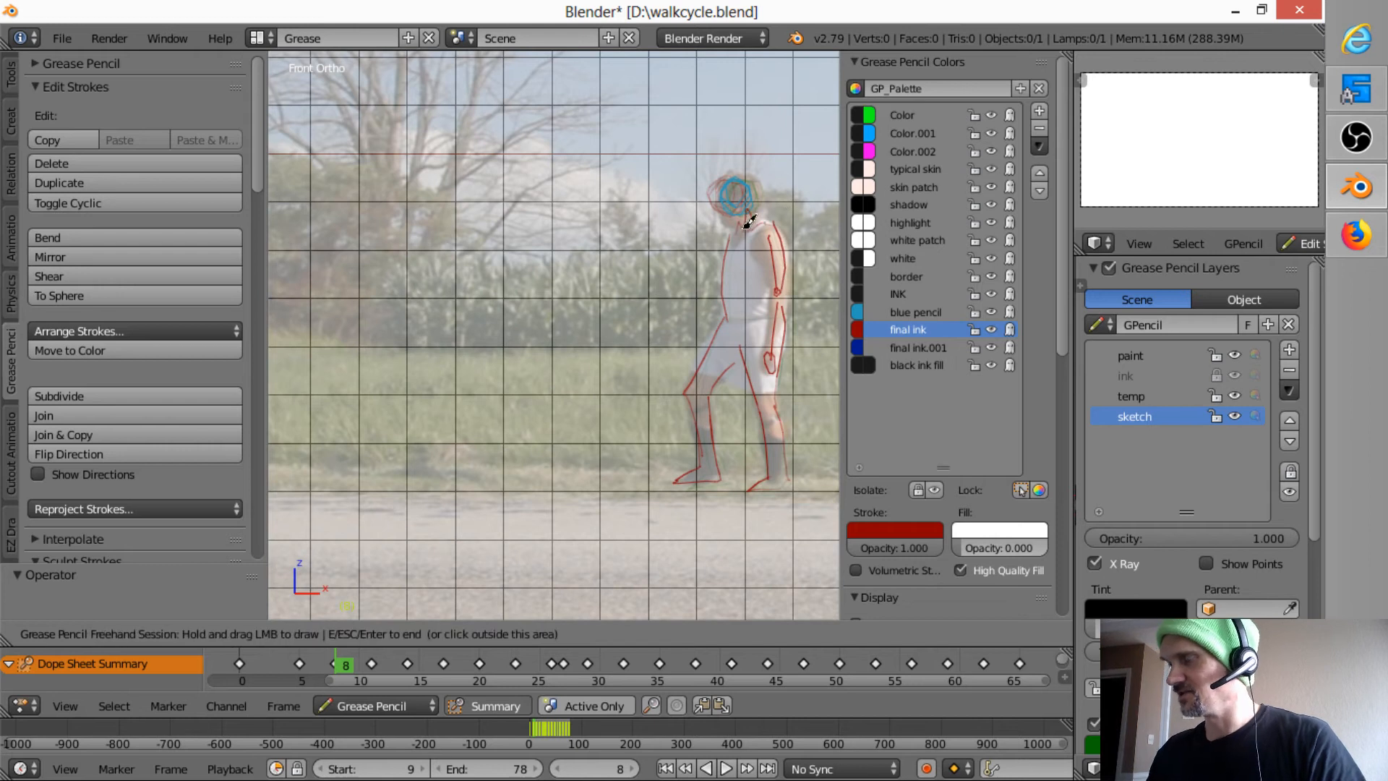
Step: Trace the walker's back, arm, torso, legs and neck in final ink on the frame 11 keyframe
key("Up")
mouse_move(758, 229)
left_mouse_down()
mouse_move(778, 253)
mouse_move(771, 309)
mouse_move(742, 352)
left_mouse_up()
mouse_move(743, 350)
left_mouse_down()
mouse_move(743, 364)
mouse_move(729, 350)
mouse_move(749, 239)
left_mouse_up()
left_click_drag(762, 229, 776, 314)
mouse_move(778, 280)
left_mouse_down()
mouse_move(768, 470)
mouse_move(790, 480)
mouse_move(764, 366)
left_mouse_up()
mouse_move(724, 300)
left_mouse_down()
mouse_move(675, 391)
mouse_move(686, 448)
left_mouse_up()
mouse_move(679, 378)
left_mouse_down()
mouse_move(682, 461)
mouse_move(706, 477)
mouse_move(695, 385)
left_mouse_up()
mouse_move(717, 302)
left_mouse_down()
mouse_move(734, 229)
mouse_move(769, 240)
mouse_move(741, 231)
left_mouse_up()
left_click_drag(720, 185, 723, 188)
Step: Trace the walker's torso, legs, feet and bent arm in final ink on the frame 14 keyframe
key("Up")
mouse_move(731, 236)
left_mouse_down()
mouse_move(747, 228)
mouse_move(724, 331)
mouse_move(704, 348)
mouse_move(763, 331)
mouse_move(726, 229)
mouse_move(700, 323)
mouse_move(757, 384)
mouse_move(744, 410)
left_mouse_up()
mouse_move(736, 359)
left_mouse_down()
mouse_move(768, 461)
mouse_move(752, 484)
mouse_move(798, 480)
mouse_move(774, 421)
mouse_move(769, 309)
left_mouse_up()
mouse_move(696, 345)
left_mouse_down()
mouse_move(676, 382)
mouse_move(681, 466)
mouse_move(656, 481)
mouse_move(706, 474)
mouse_move(688, 381)
mouse_move(739, 345)
left_mouse_up()
left_click_drag(747, 237, 753, 295)
left_click_drag(732, 291, 747, 298)
left_click_drag(732, 291, 750, 299)
mouse_move(749, 229)
left_mouse_down()
mouse_move(738, 296)
mouse_move(748, 239)
left_mouse_up()
left_click_drag(749, 295, 727, 325)
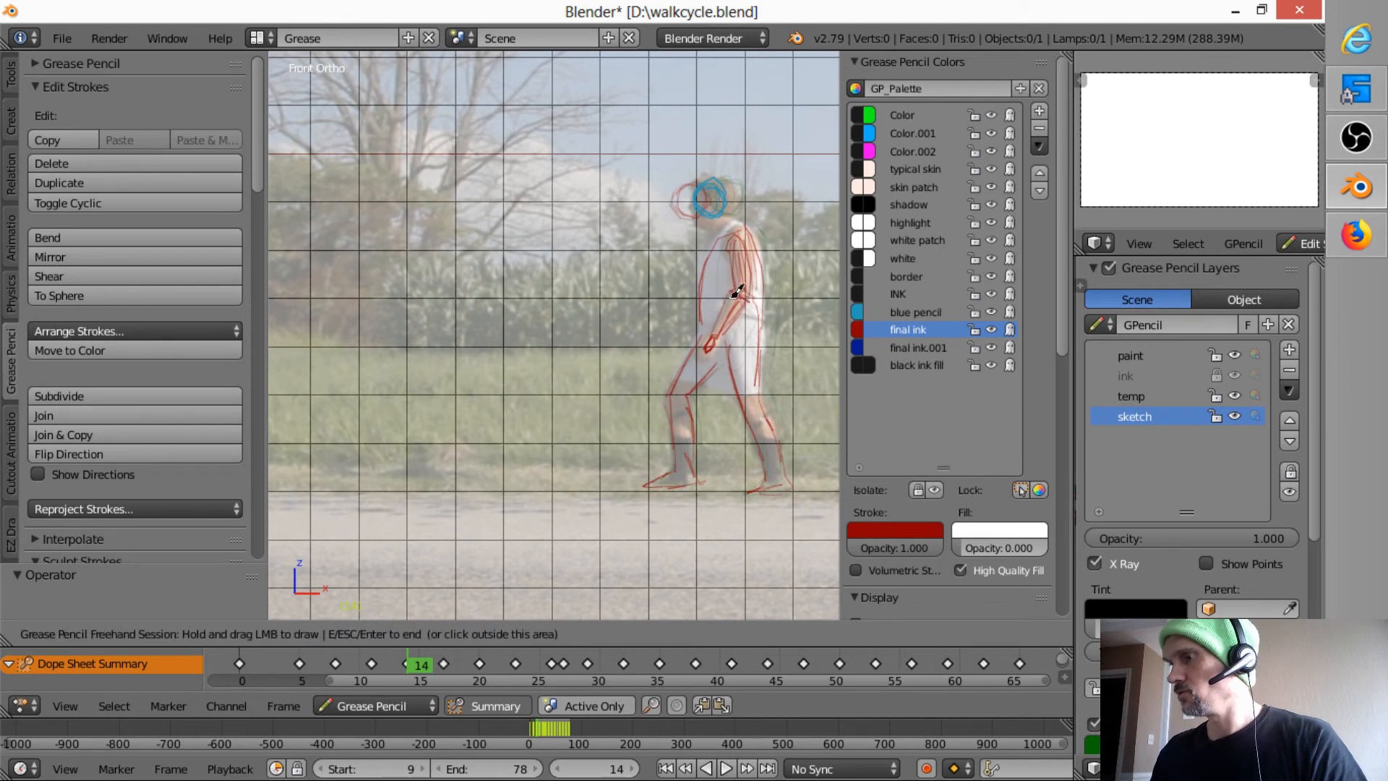
mouse_move(717, 181)
left_mouse_down()
mouse_move(726, 205)
mouse_move(690, 192)
mouse_move(700, 227)
left_mouse_up()
Step: Trace the walker's neck, back, torso, arm and striding legs in final ink on the frame 17 keyframe
key("Up")
left_click_drag(703, 216, 716, 226)
mouse_move(722, 227)
left_mouse_down()
mouse_move(738, 236)
mouse_move(744, 383)
left_mouse_up()
mouse_move(698, 231)
left_mouse_down()
mouse_move(675, 314)
mouse_move(692, 332)
mouse_move(725, 274)
mouse_move(696, 336)
left_mouse_up()
left_click_drag(697, 335, 677, 350)
left_click_drag(698, 336, 654, 394)
mouse_move(655, 399)
left_mouse_down()
mouse_move(669, 470)
mouse_move(650, 487)
mouse_move(681, 471)
mouse_move(677, 365)
mouse_move(719, 366)
mouse_move(777, 464)
mouse_move(759, 484)
mouse_move(781, 484)
mouse_move(788, 463)
mouse_move(741, 396)
mouse_move(730, 320)
mouse_move(768, 314)
left_mouse_up()
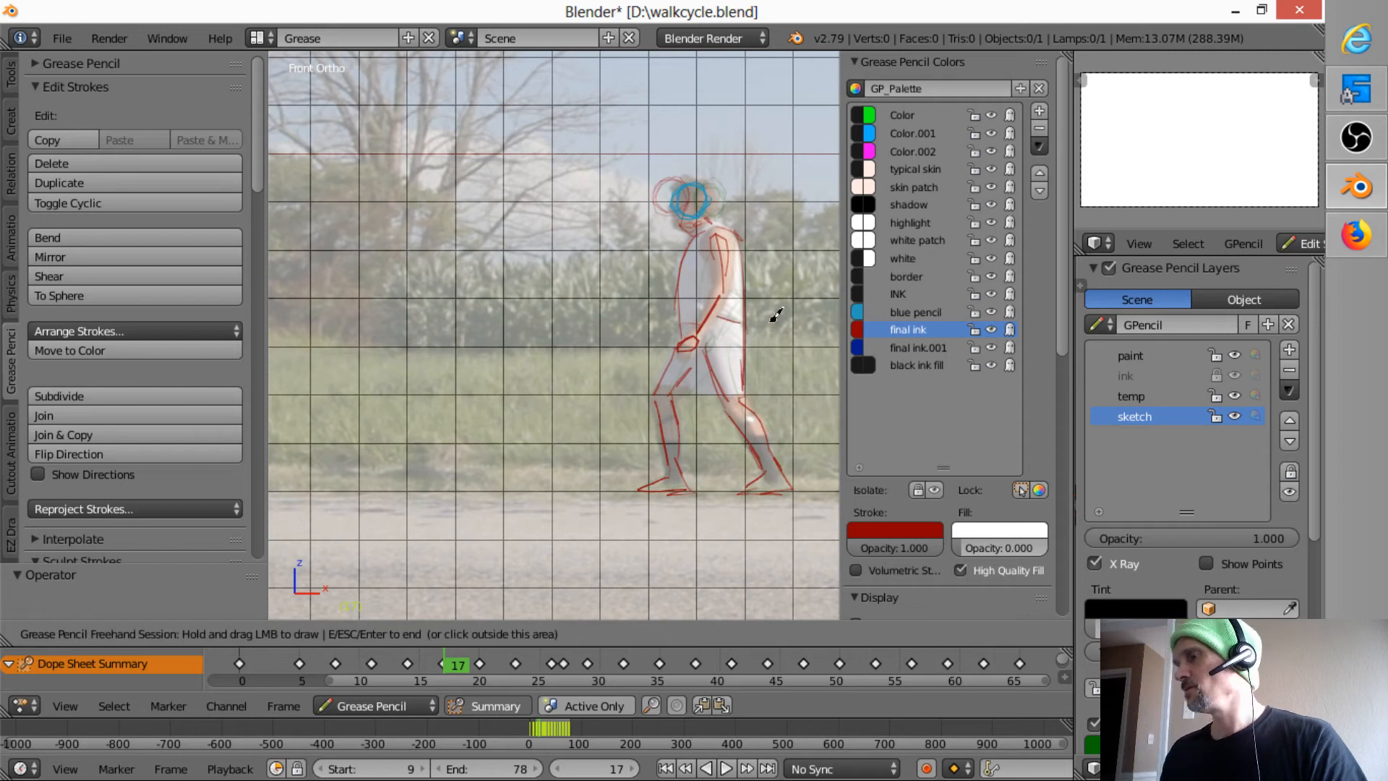